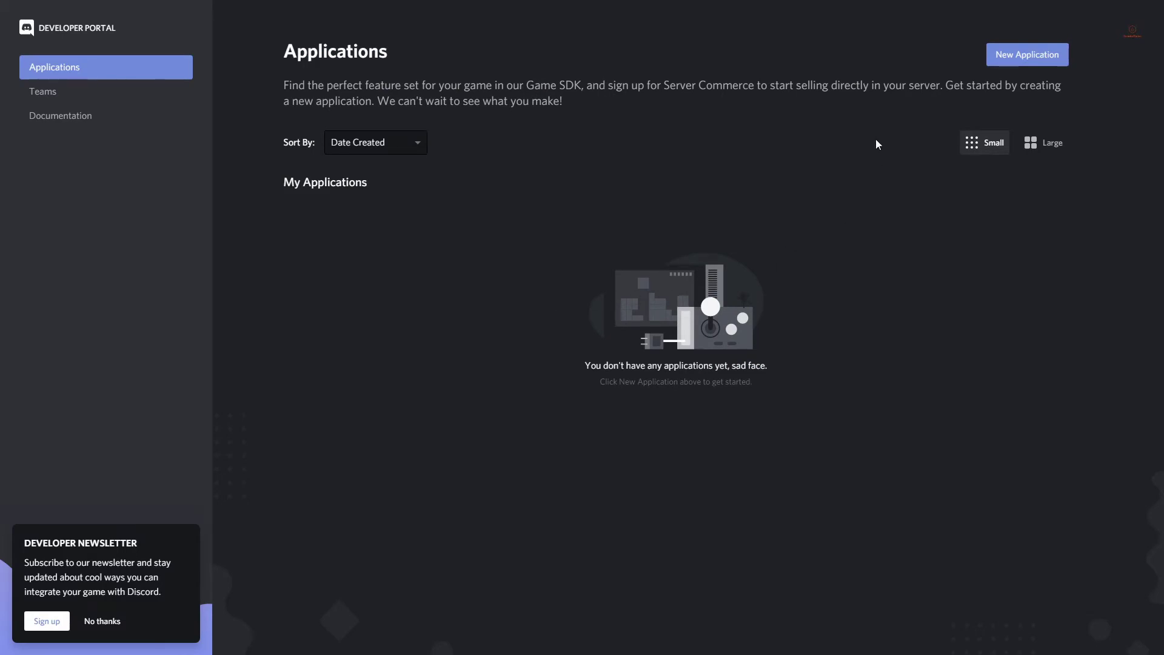
Step: Create the BeardedDiscoBot application, reveal its client secret and save the changes
{"action": "left_click", "coordinate": [1018, 60]}
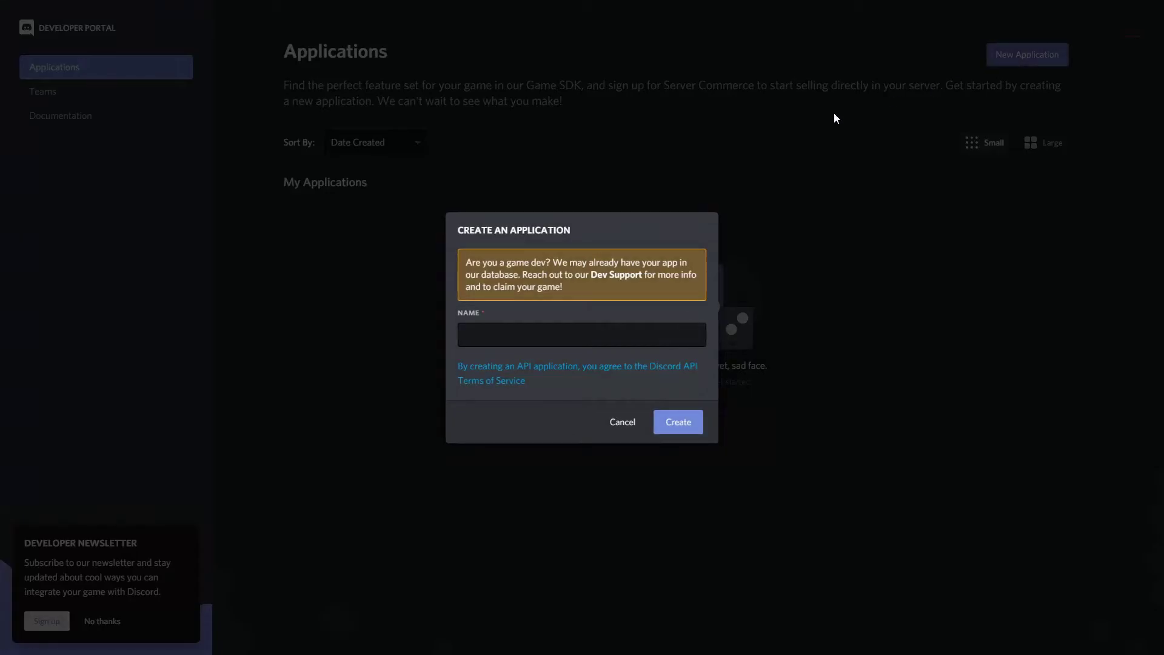
{"action": "left_click", "coordinate": [510, 331]}
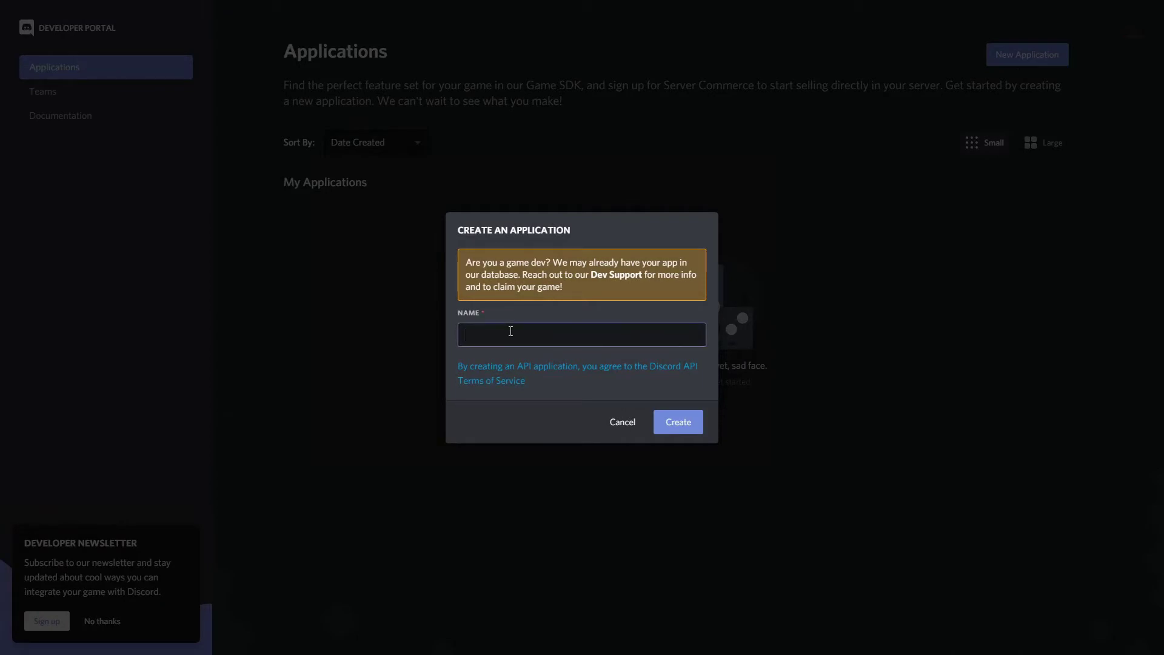
{"action": "type", "text": "BeardedDiscoBot"}
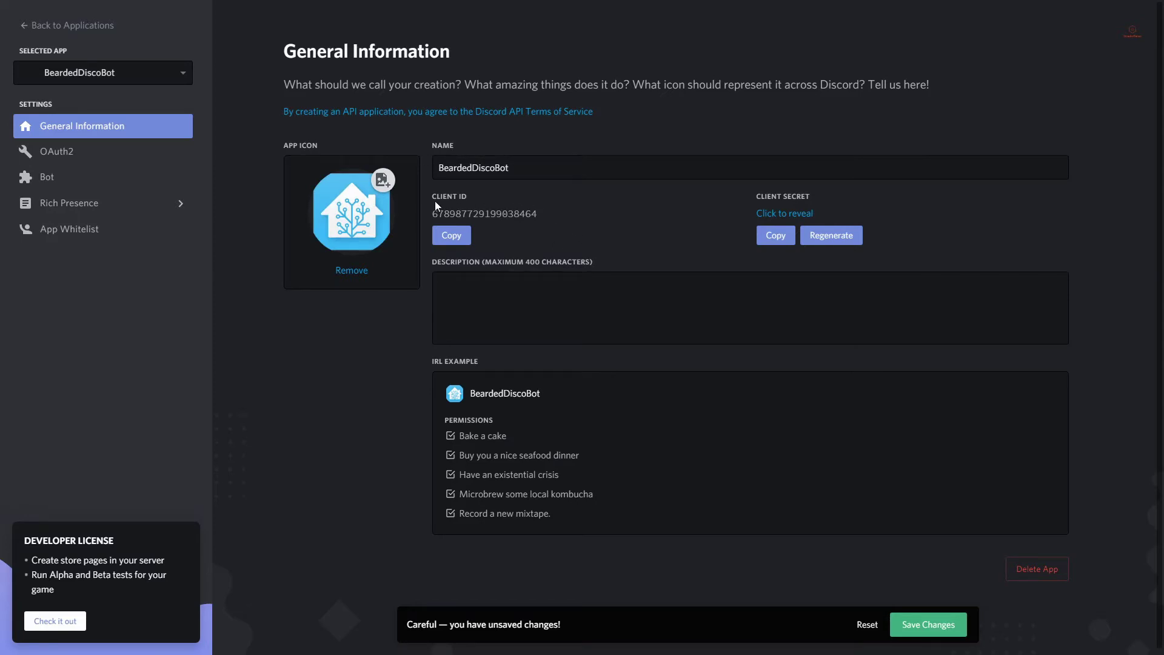
{"action": "left_click", "coordinate": [780, 215]}
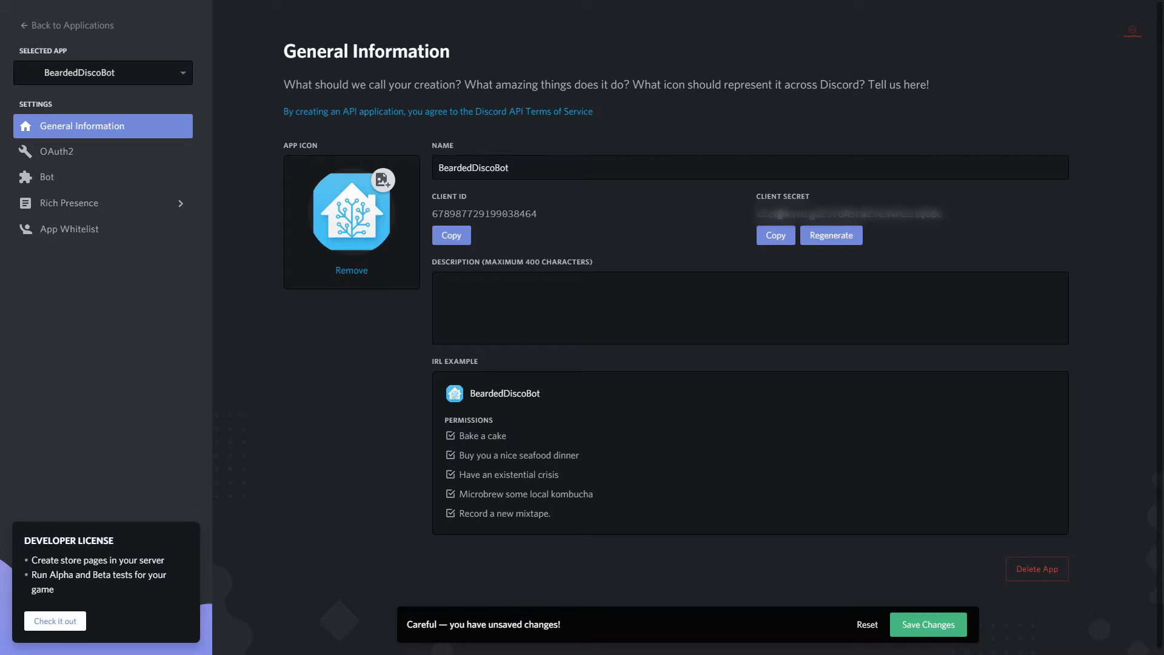
{"action": "left_click", "coordinate": [922, 622]}
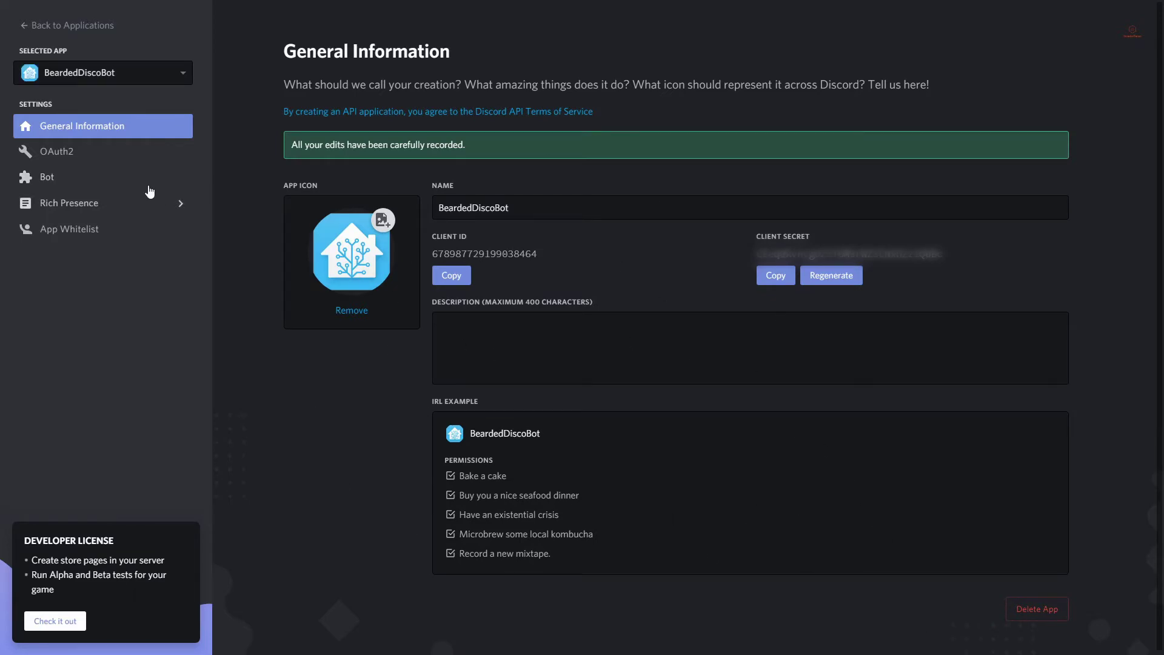
Step: Add a bot user to the BeardedDiscoBot application
{"action": "left_click", "coordinate": [124, 180]}
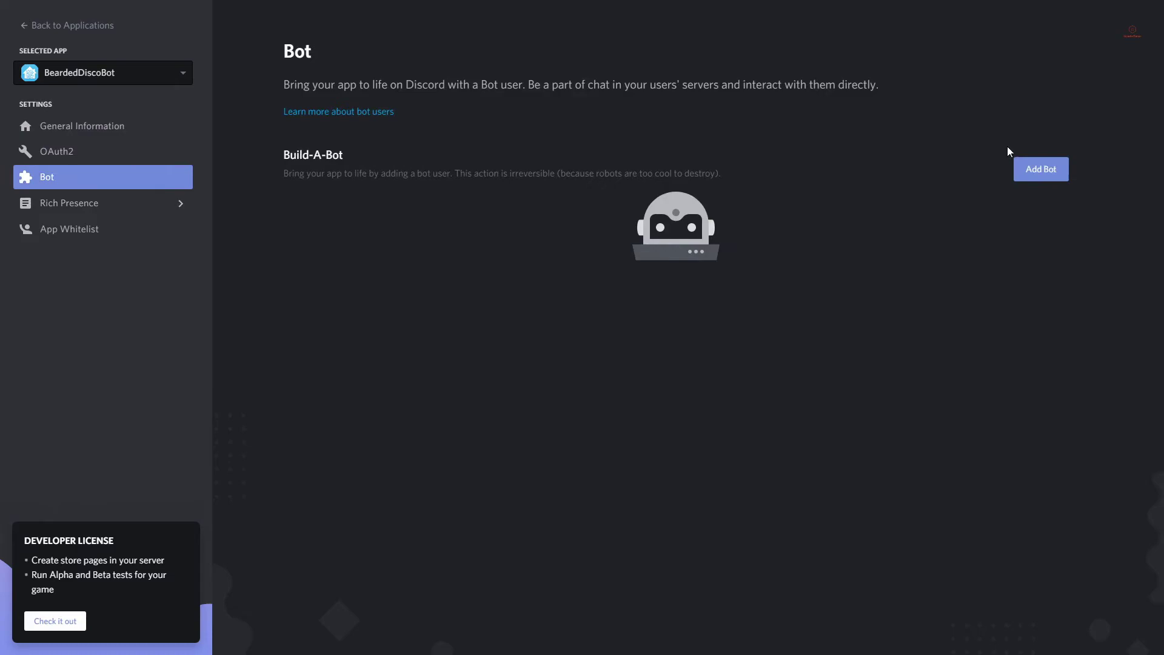
{"action": "left_click", "coordinate": [1047, 175]}
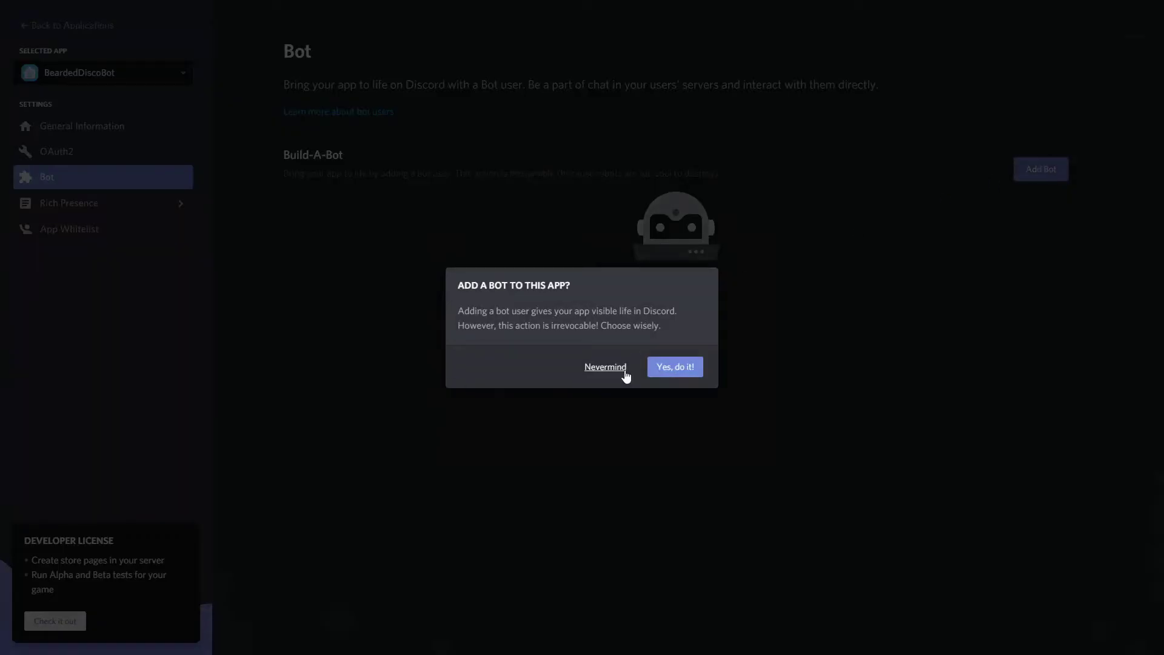
{"action": "left_click", "coordinate": [662, 366]}
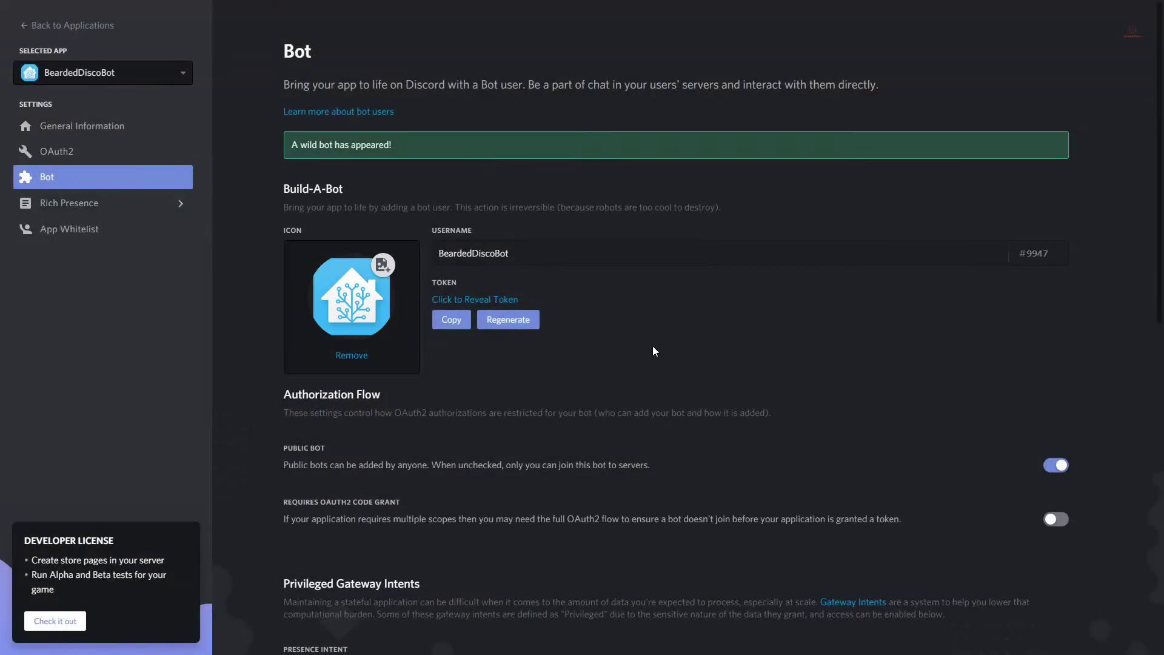
Step: Switch the Public Bot setting off and save the bot settings
{"action": "scroll", "coordinate": [515, 303], "scroll_direction": "down", "scroll_amount": 1}
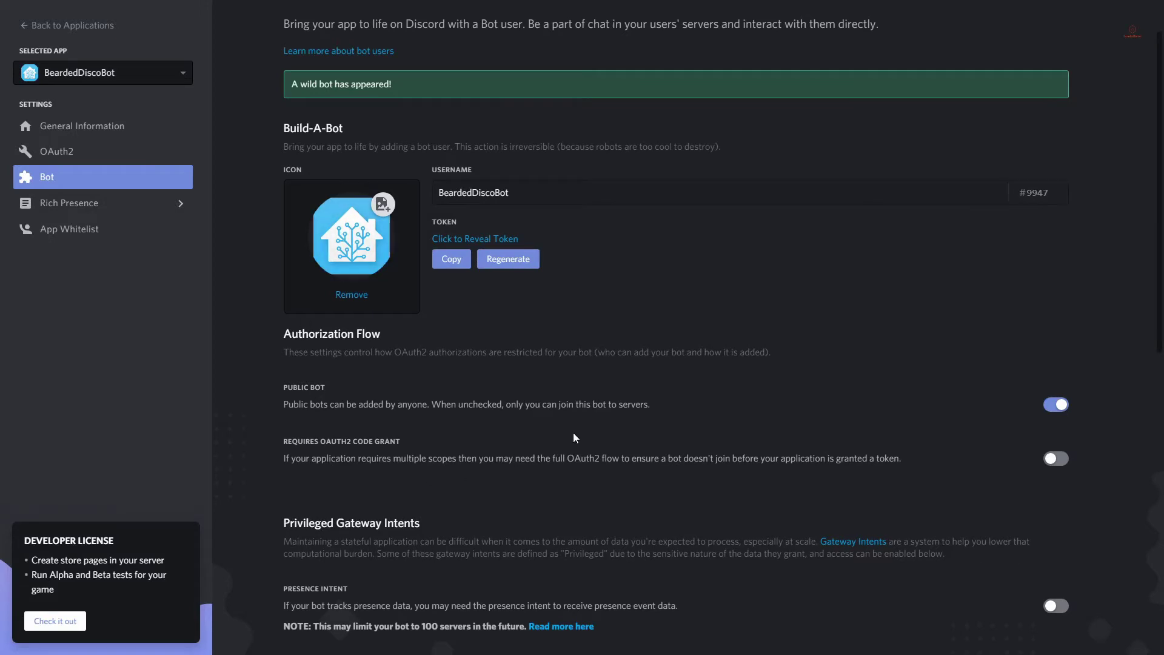
{"action": "scroll", "coordinate": [622, 300], "scroll_direction": "down", "scroll_amount": 2}
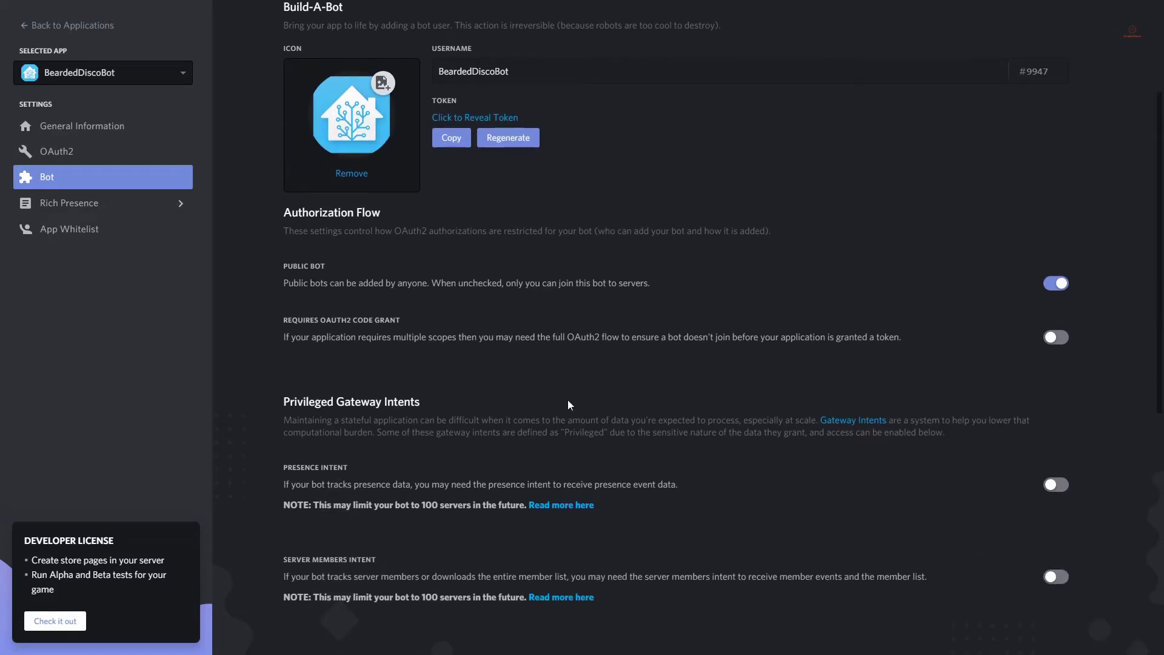
{"action": "left_click", "coordinate": [1061, 283]}
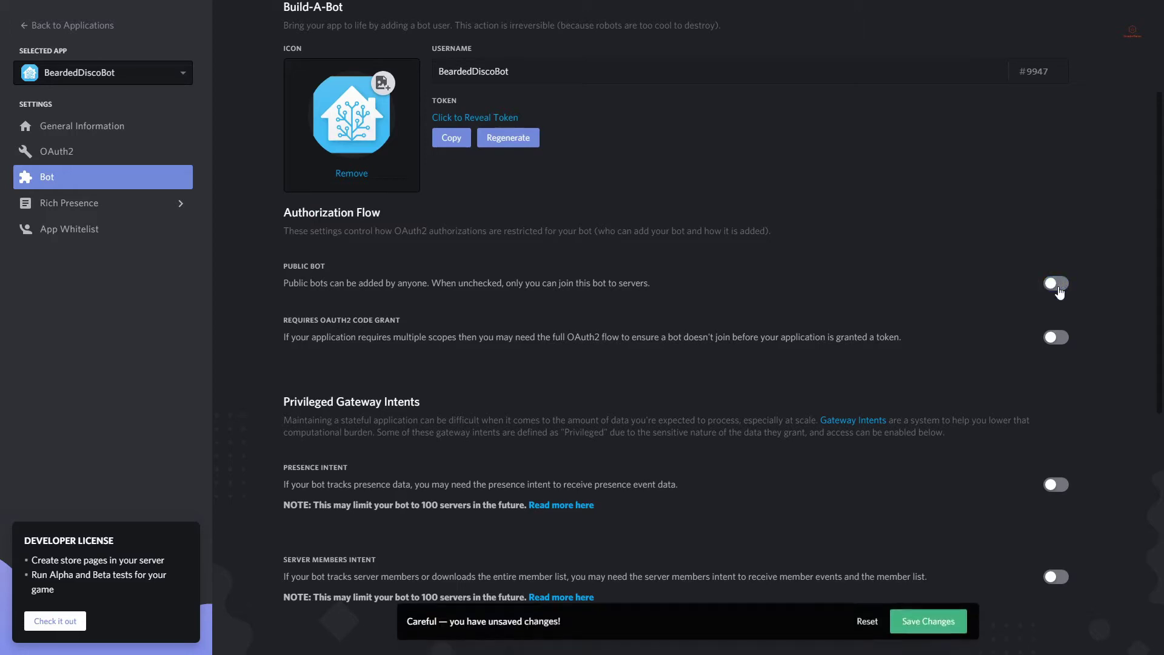
{"action": "scroll", "coordinate": [806, 307], "scroll_direction": "down", "scroll_amount": 1}
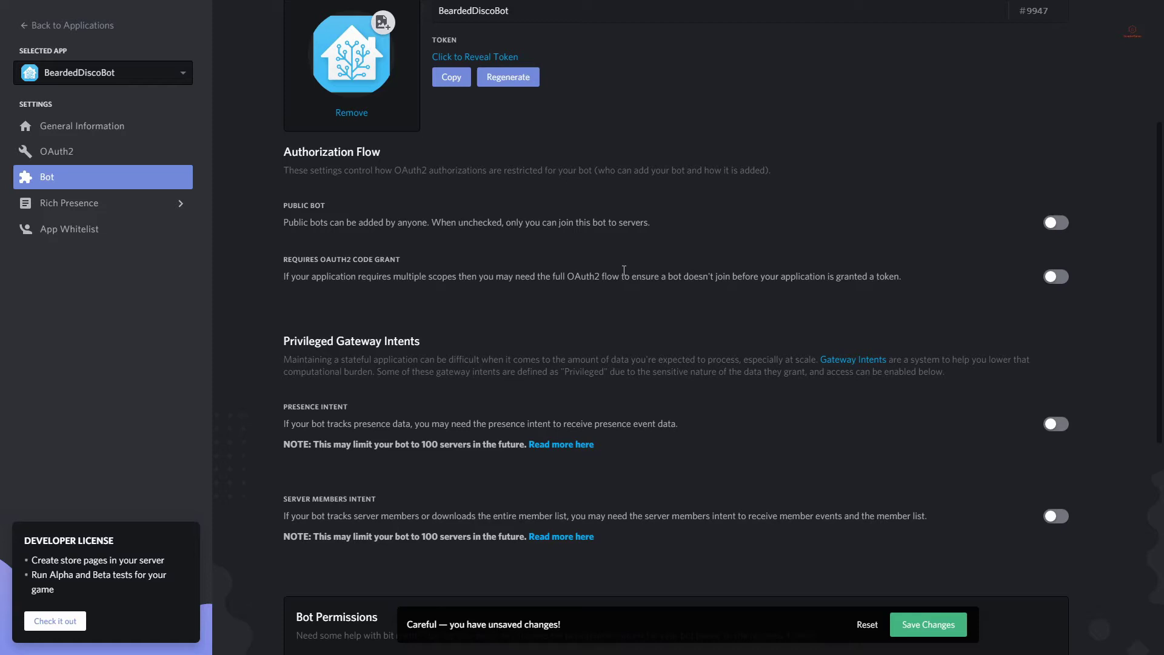
{"action": "scroll", "coordinate": [624, 270], "scroll_direction": "down", "scroll_amount": 3}
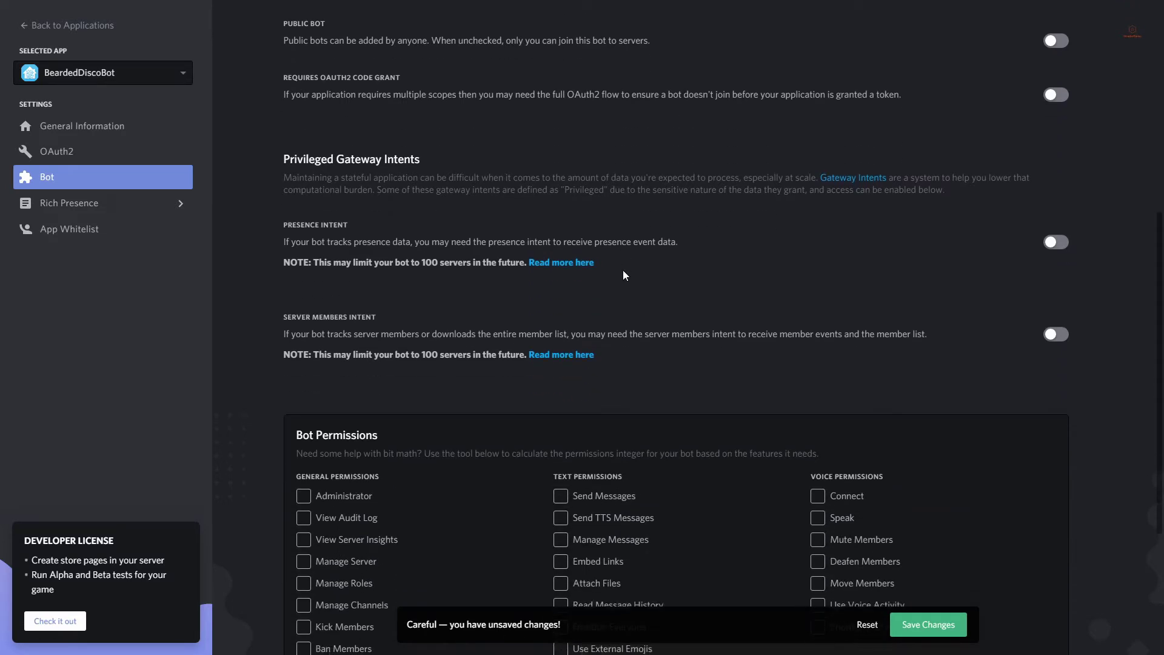
{"action": "scroll", "coordinate": [623, 271], "scroll_direction": "down", "scroll_amount": 2}
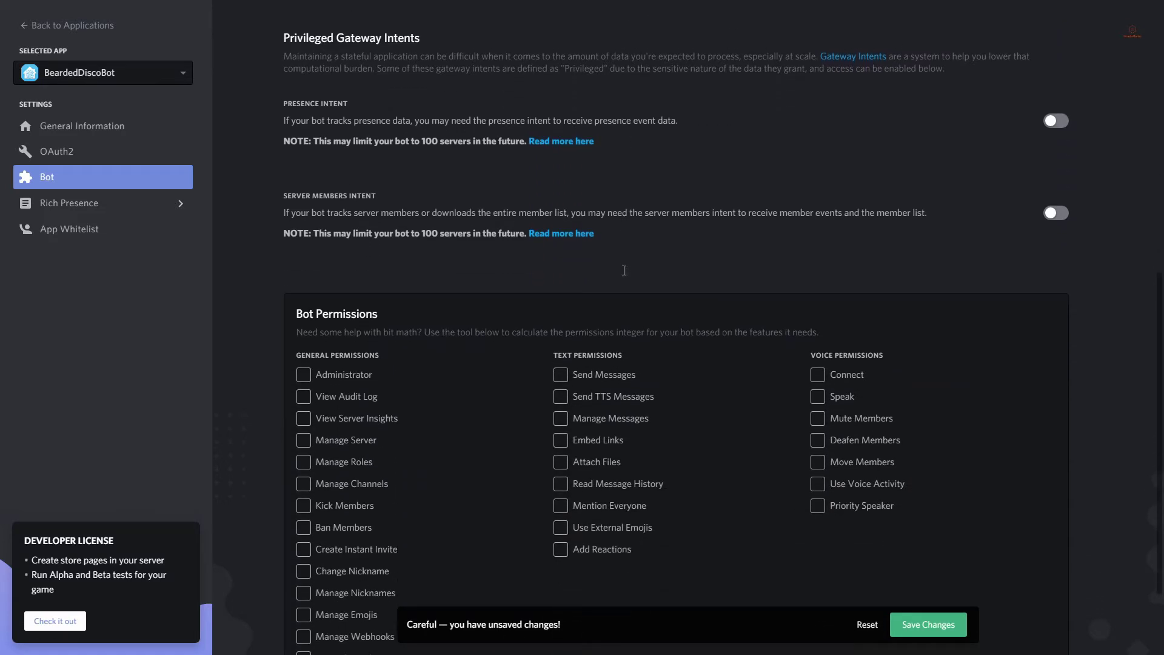
{"action": "scroll", "coordinate": [623, 271], "scroll_direction": "down", "scroll_amount": 1}
{"action": "scroll", "coordinate": [617, 264], "scroll_direction": "up", "scroll_amount": 2}
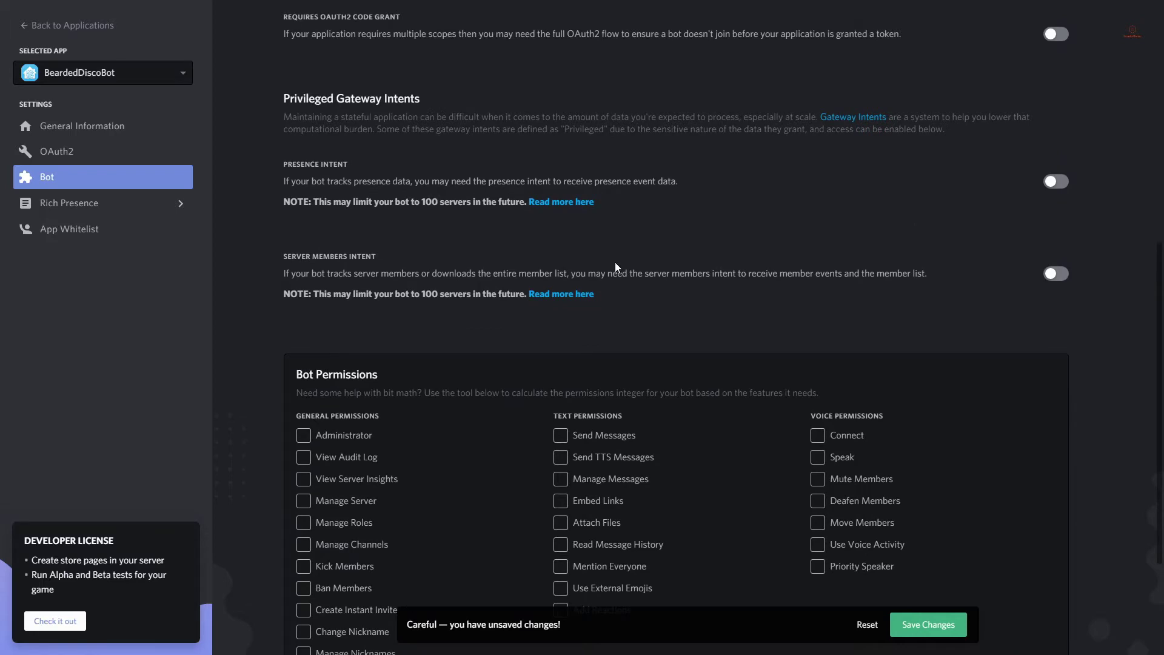
{"action": "scroll", "coordinate": [616, 267], "scroll_direction": "down", "scroll_amount": 1}
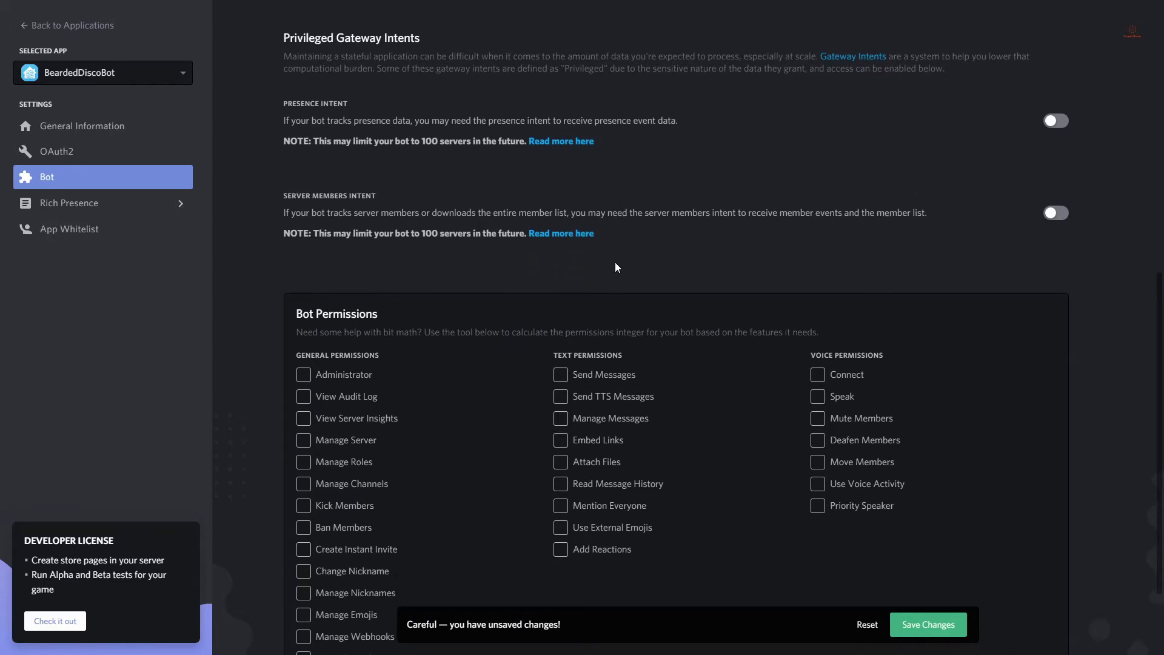
{"action": "scroll", "coordinate": [616, 267], "scroll_direction": "down", "scroll_amount": 1}
{"action": "scroll", "coordinate": [614, 262], "scroll_direction": "down", "scroll_amount": 1}
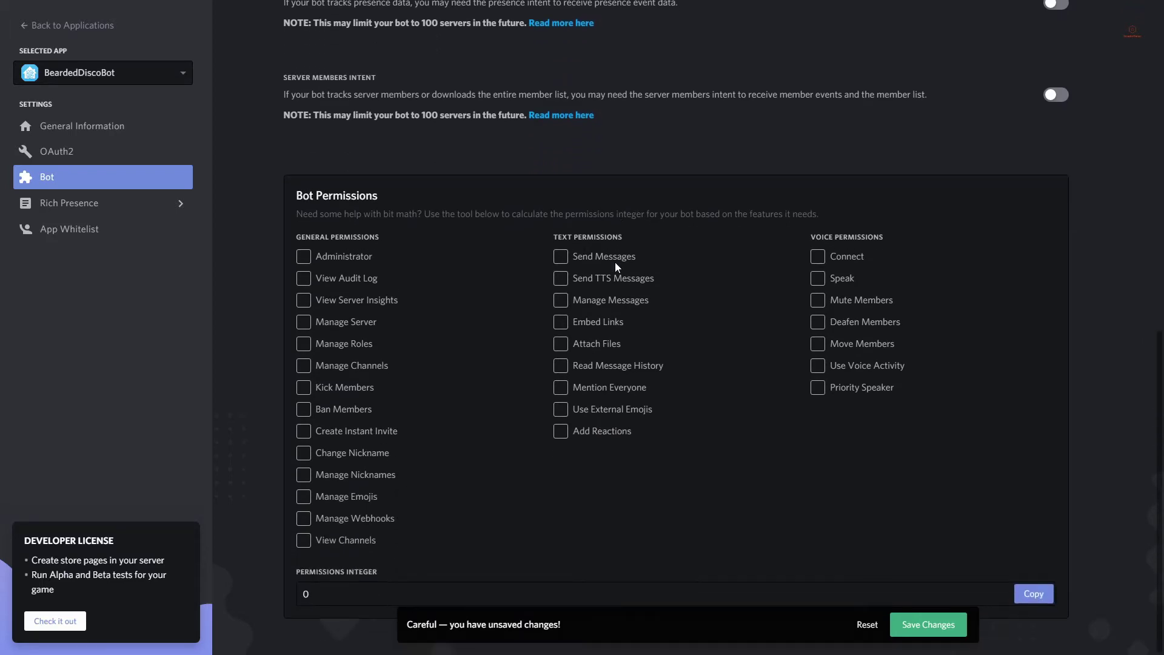
{"action": "left_click", "coordinate": [936, 625]}
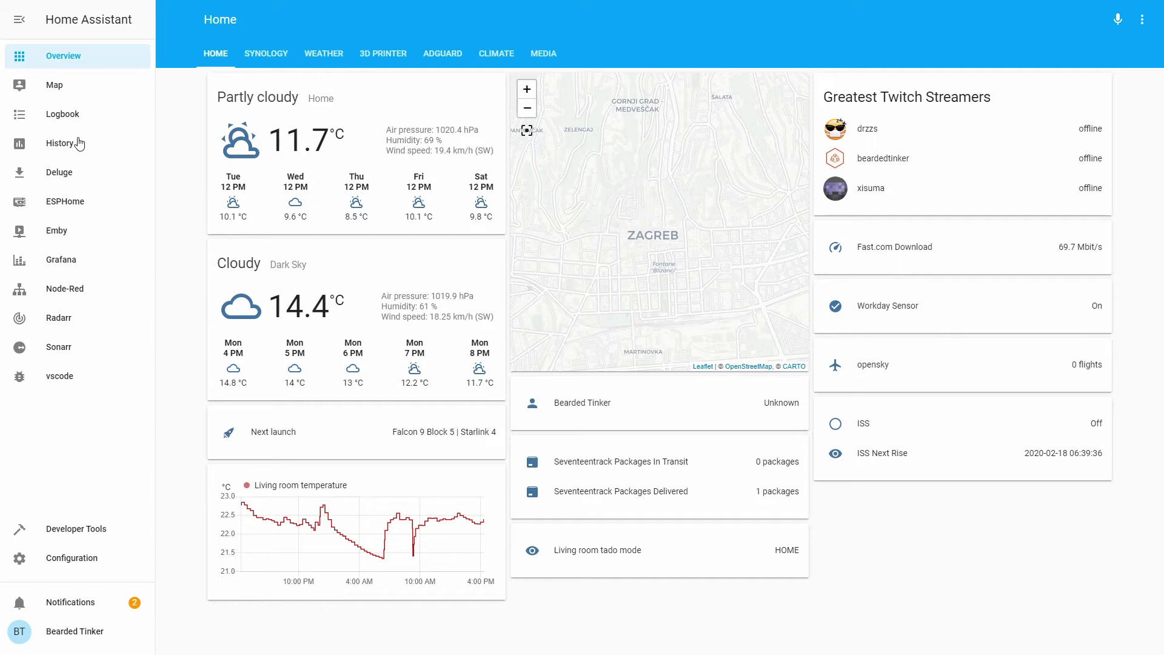
Step: Open the vscode panel from the Home Assistant sidebar to edit configuration.yaml
{"action": "left_click", "coordinate": [68, 377]}
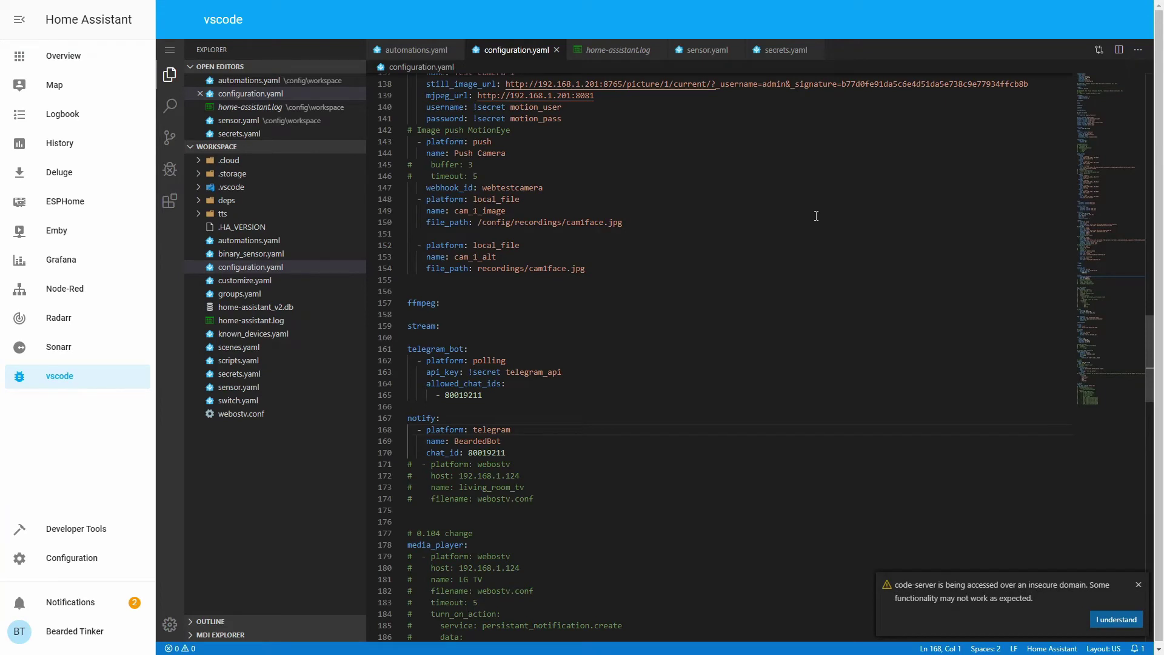
Step: Under notify: in configuration.yaml, add '- platform: discord', 'name: discord' and an empty 'token:' line
{"action": "left_click", "coordinate": [475, 416]}
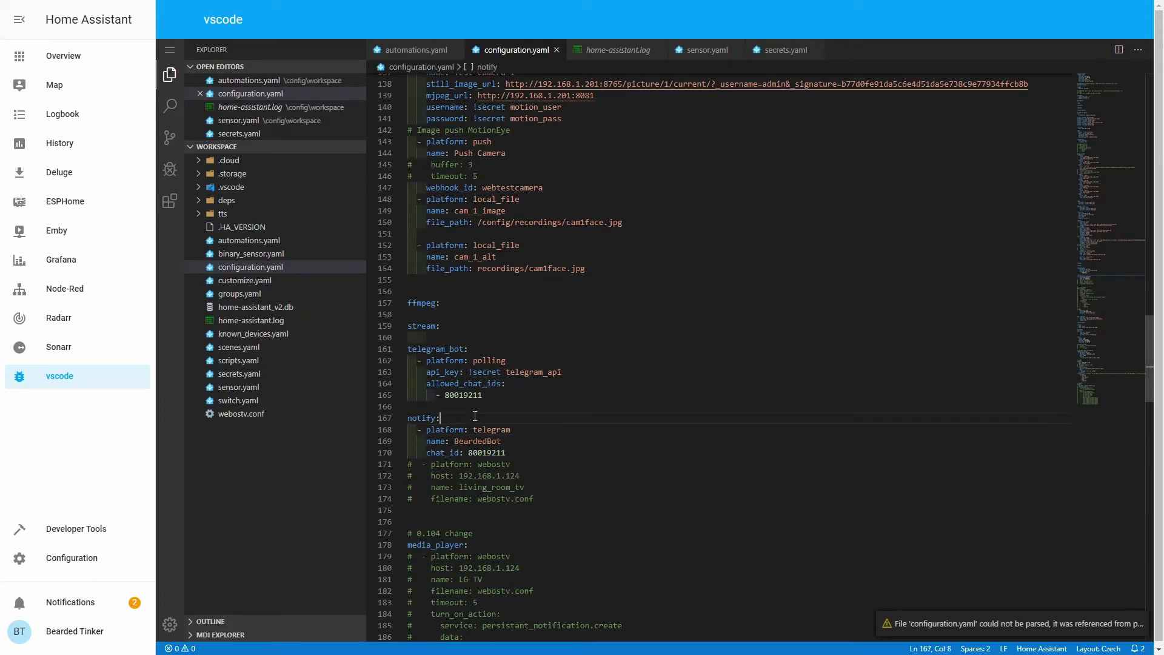
{"action": "key", "text": "Return"}
{"action": "type", "text": "-"}
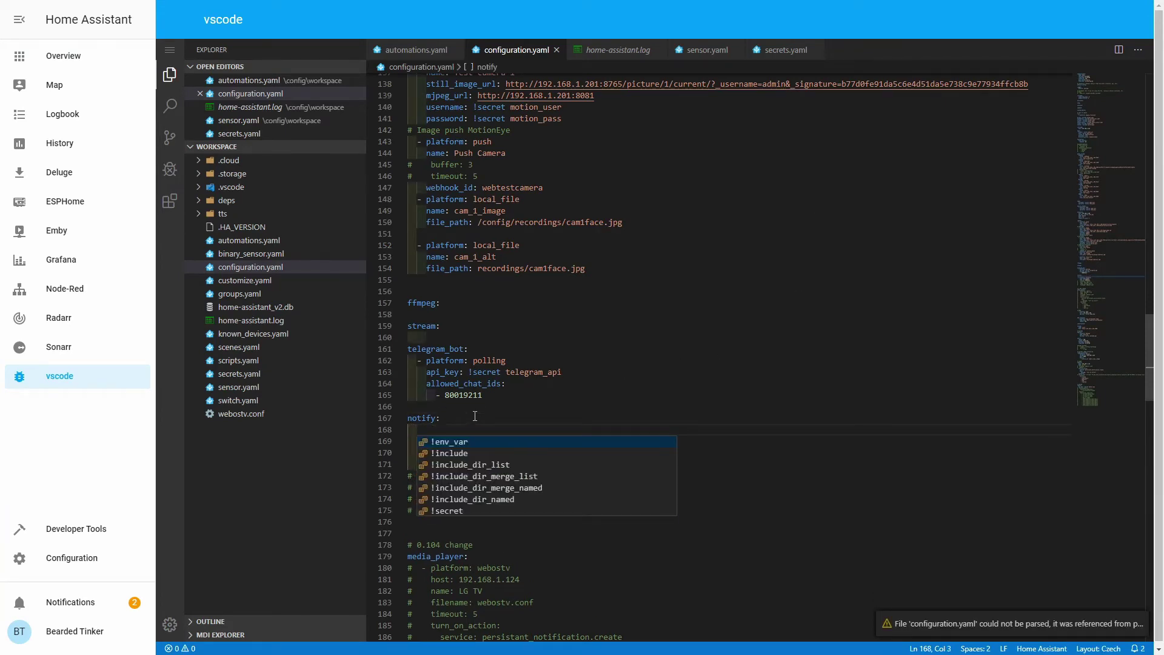
{"action": "type", "text": " pl"}
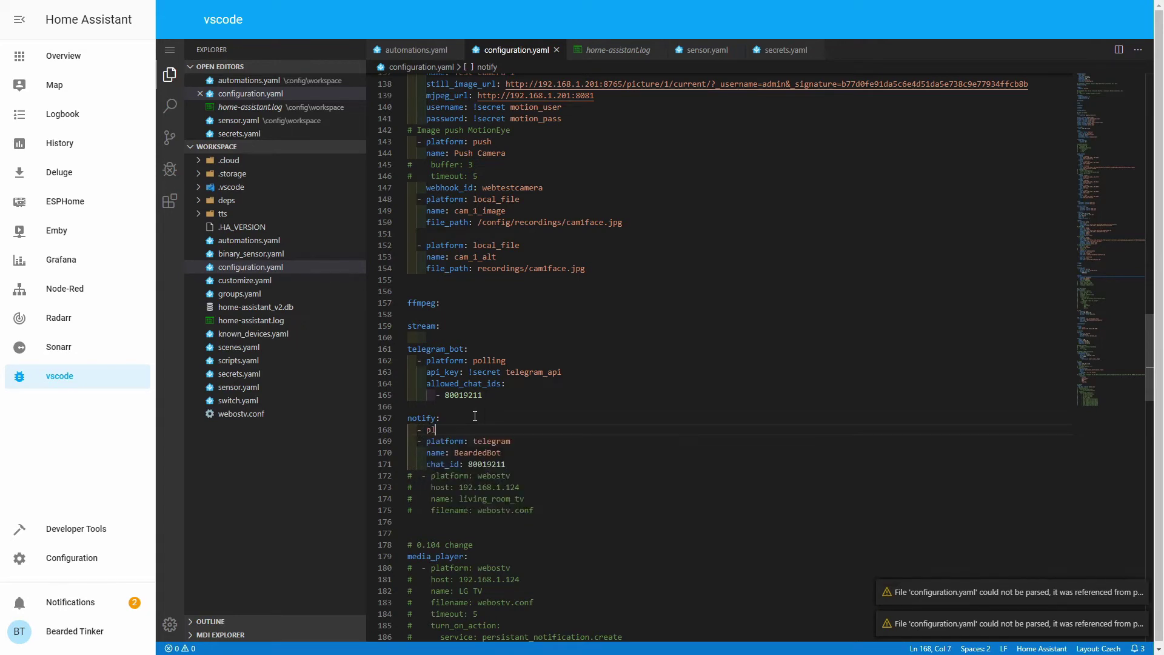
{"action": "type", "text": "atform: "}
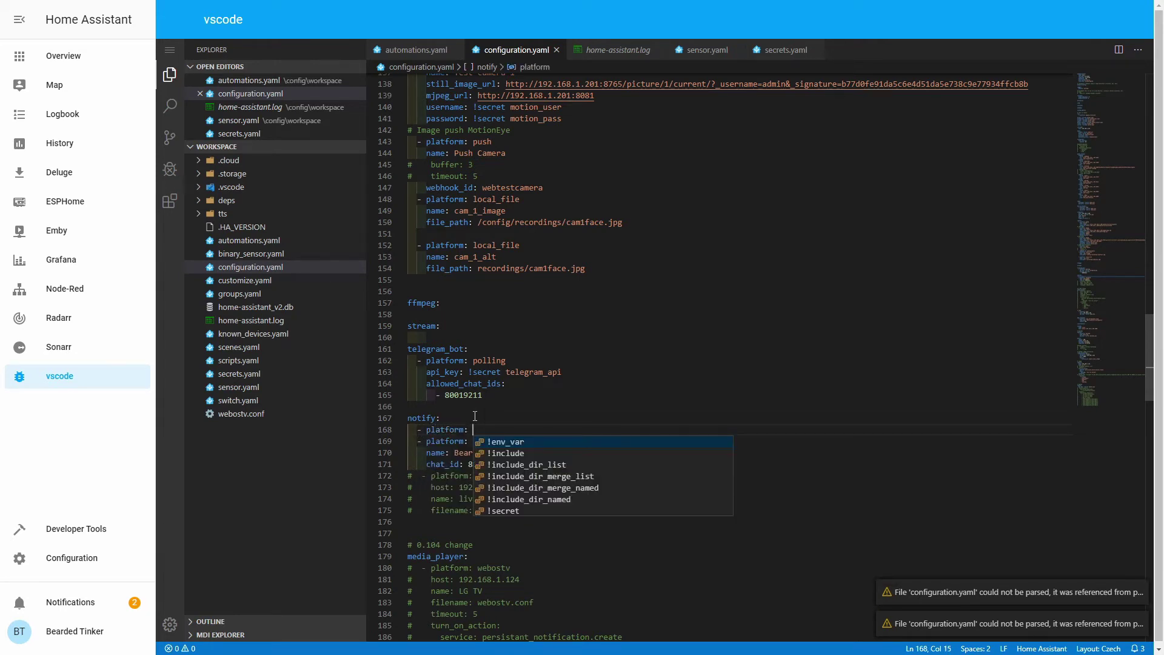
{"action": "type", "text": "discord"}
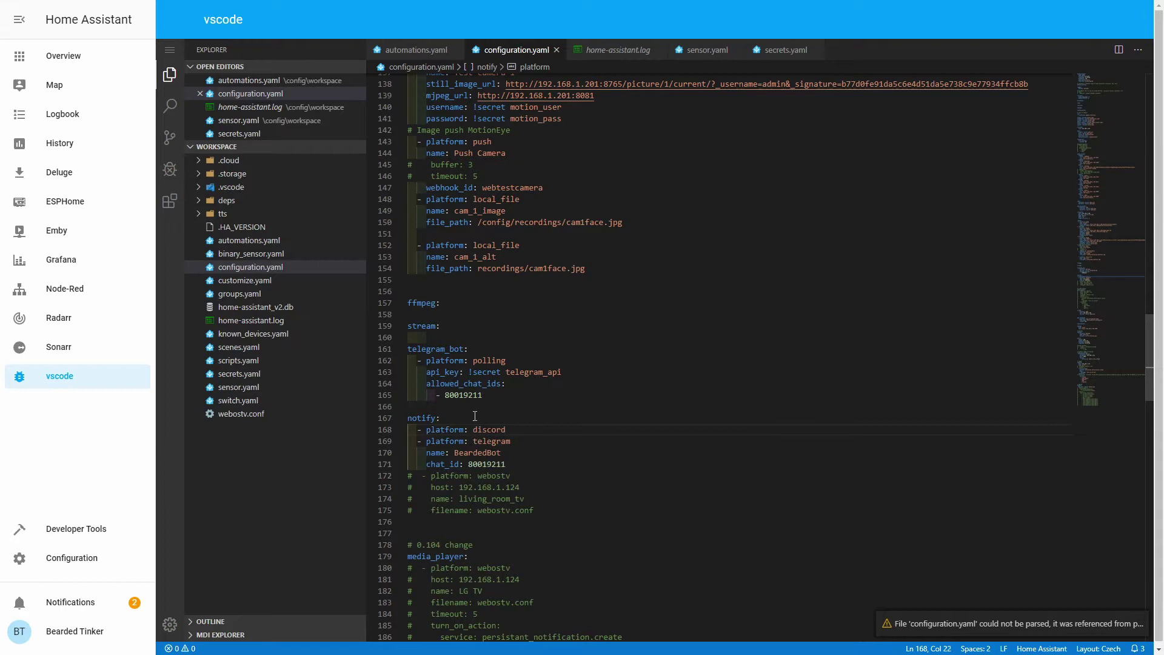
{"action": "key", "text": "Return"}
{"action": "key", "text": "ctrl+space"}
{"action": "type", "text": "name:"}
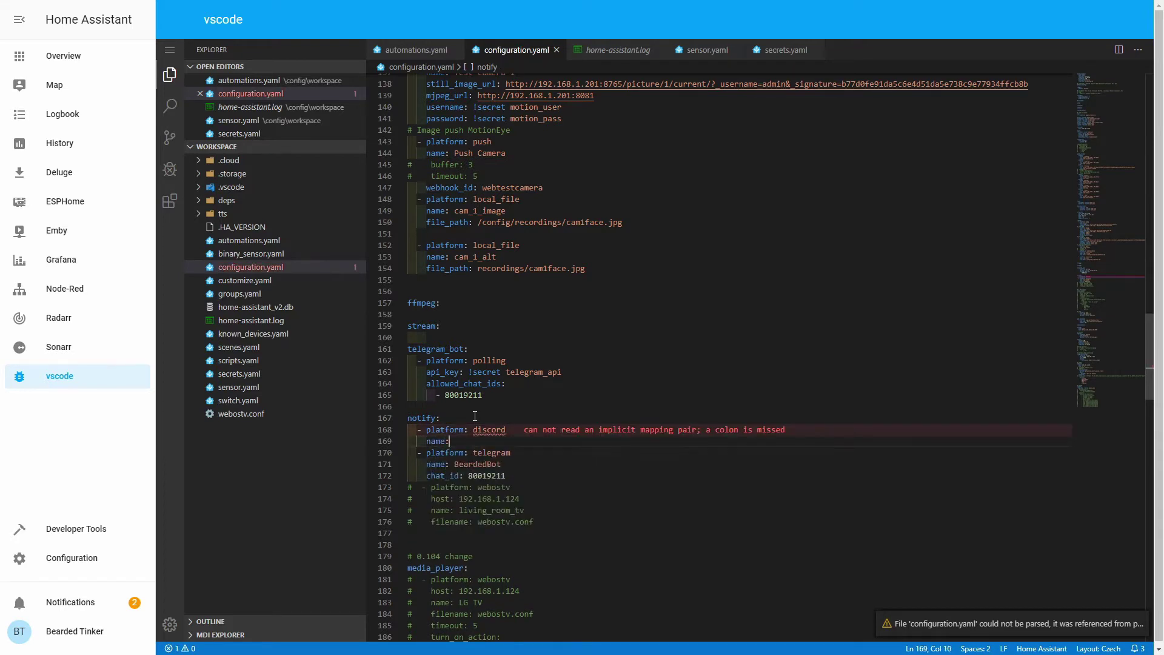
{"action": "type", "text": " discord"}
{"action": "key", "text": "Return"}
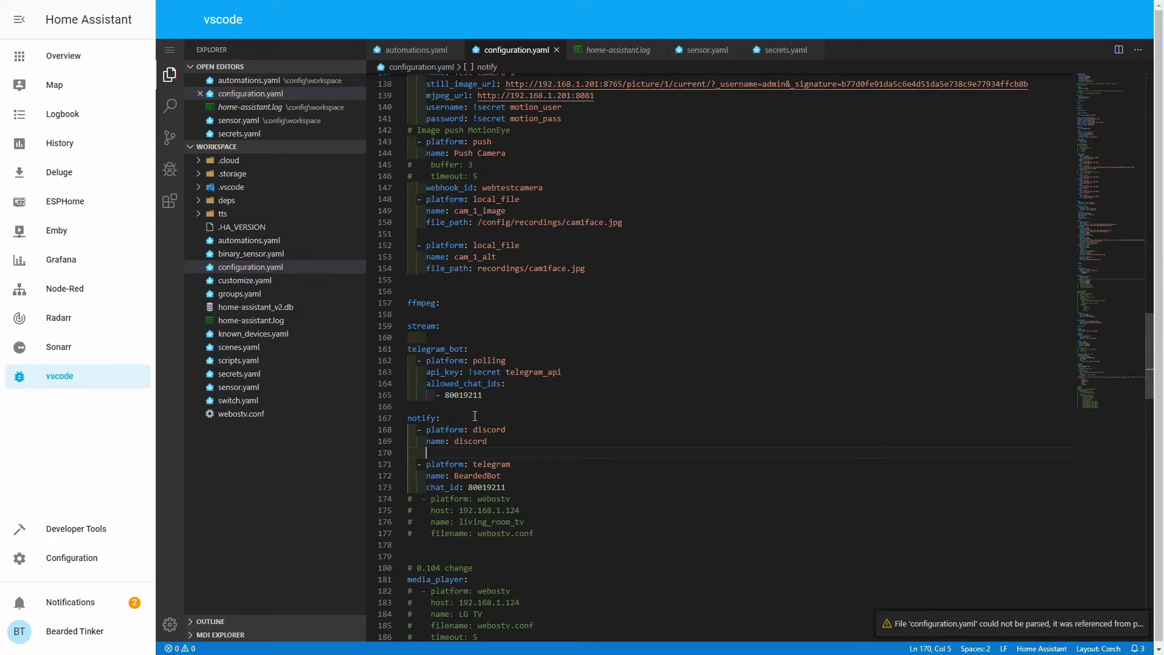
{"action": "type", "text": "token:"}
{"action": "key", "text": "Escape"}
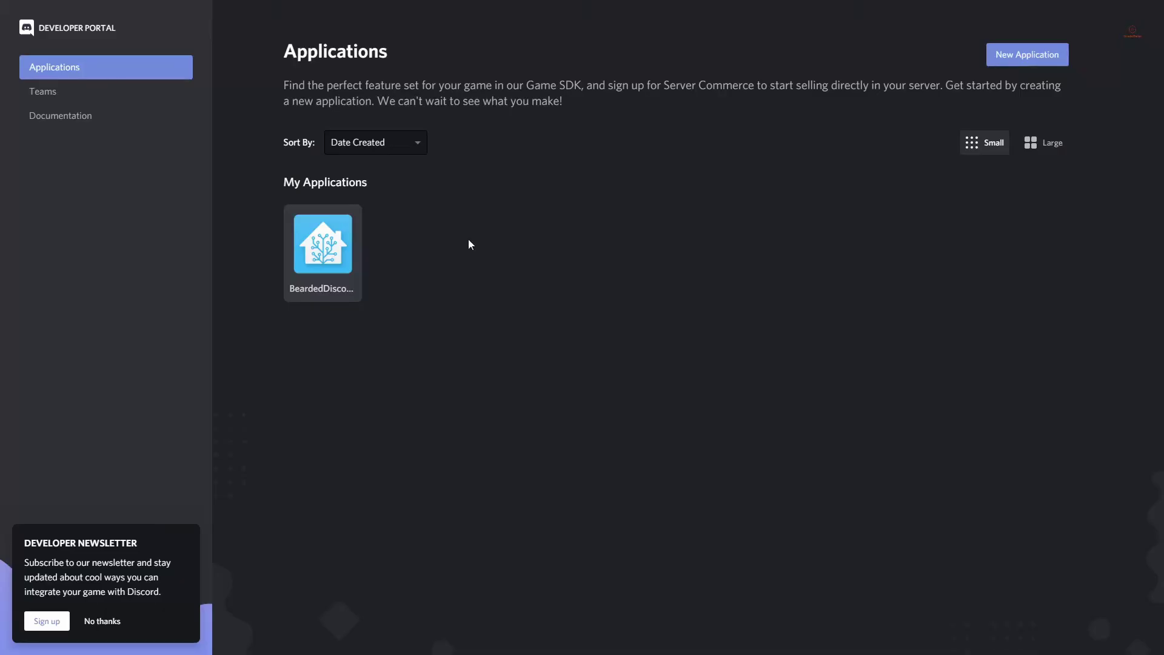
Step: Open the BeardedDiscoBot application's Bot page in the Developer Portal
{"action": "left_click", "coordinate": [316, 253]}
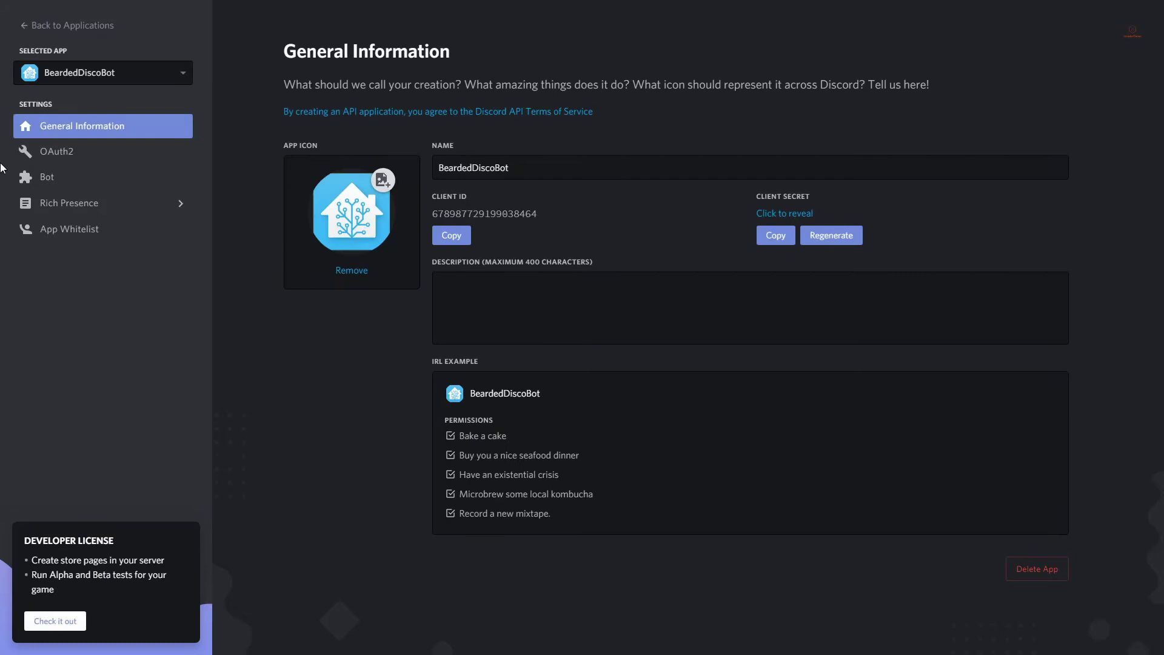
{"action": "left_click", "coordinate": [72, 179]}
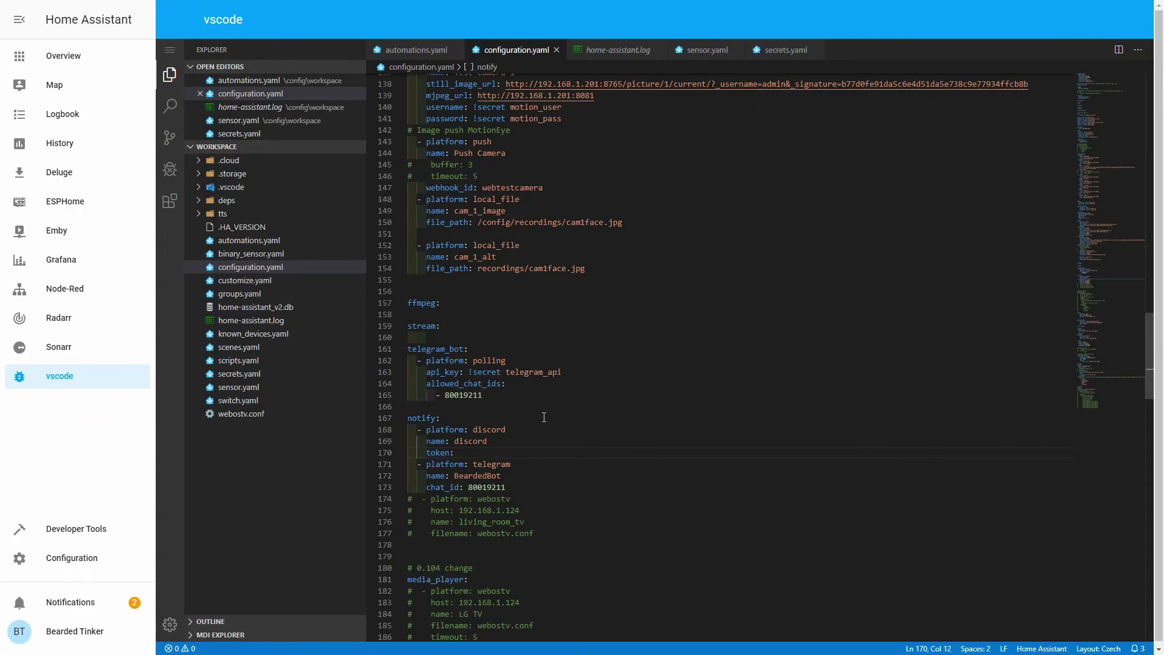
Step: Complete the token line as '!secret discord_token' using the !secret autocomplete
{"action": "type", "text": "!secret"}
{"action": "type", "text": "discord_token"}
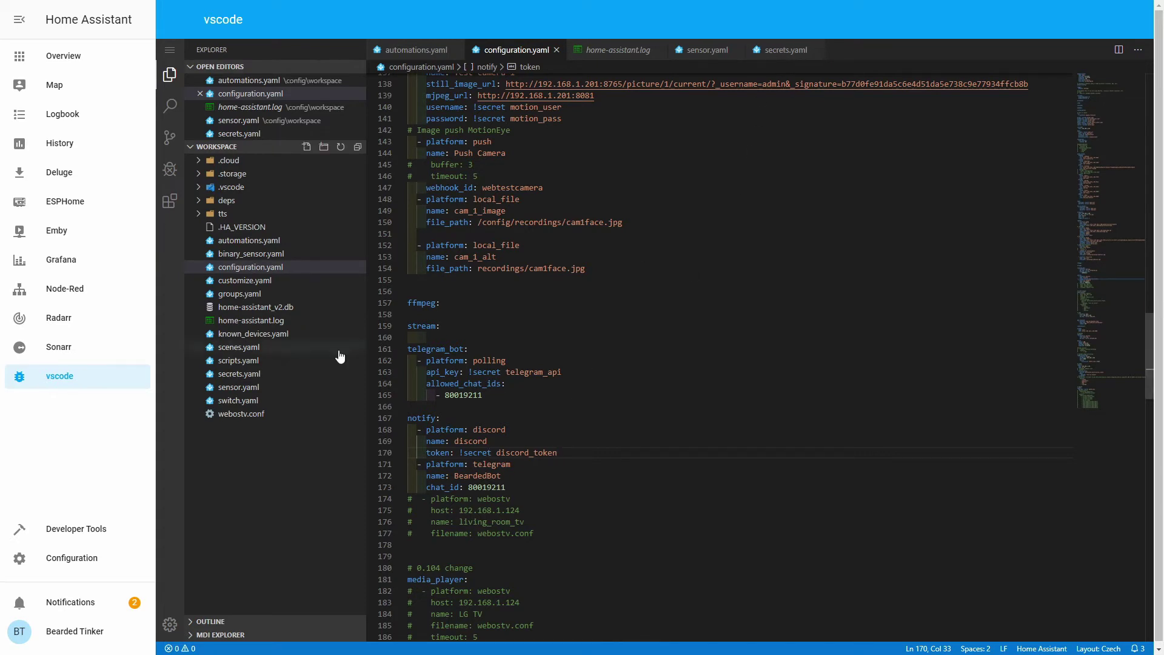
Step: Open Server Controls and run Check Config to validate the edited configuration
{"action": "left_click", "coordinate": [36, 566]}
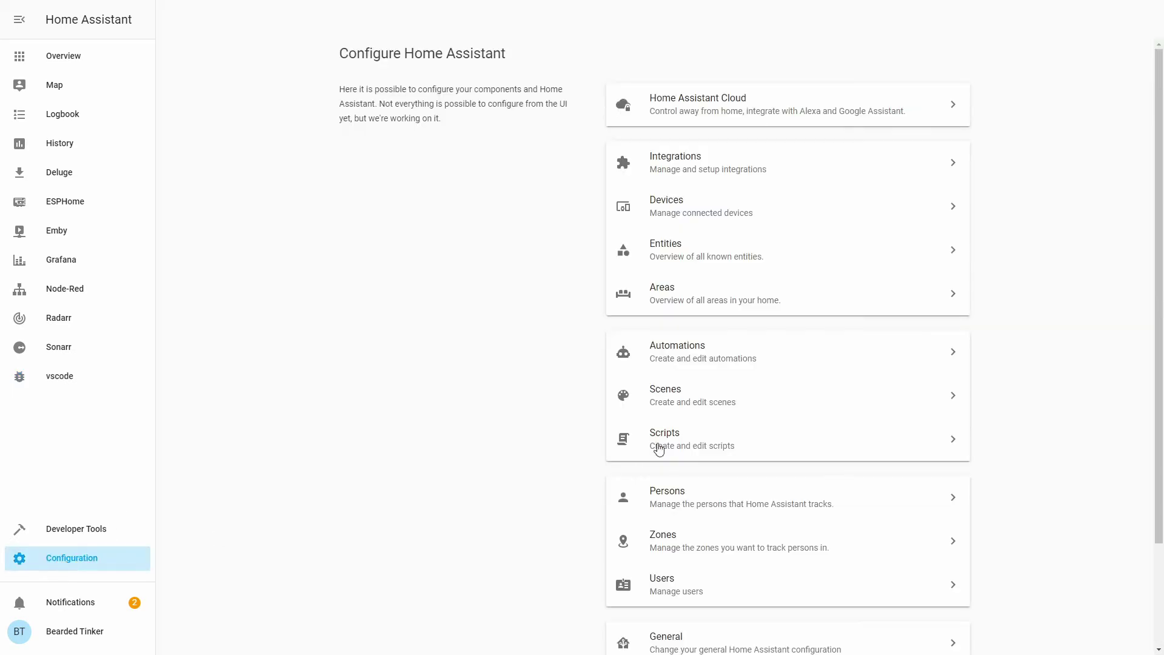
{"action": "scroll", "coordinate": [890, 420], "scroll_direction": "down", "scroll_amount": 2}
{"action": "left_click", "coordinate": [751, 550]}
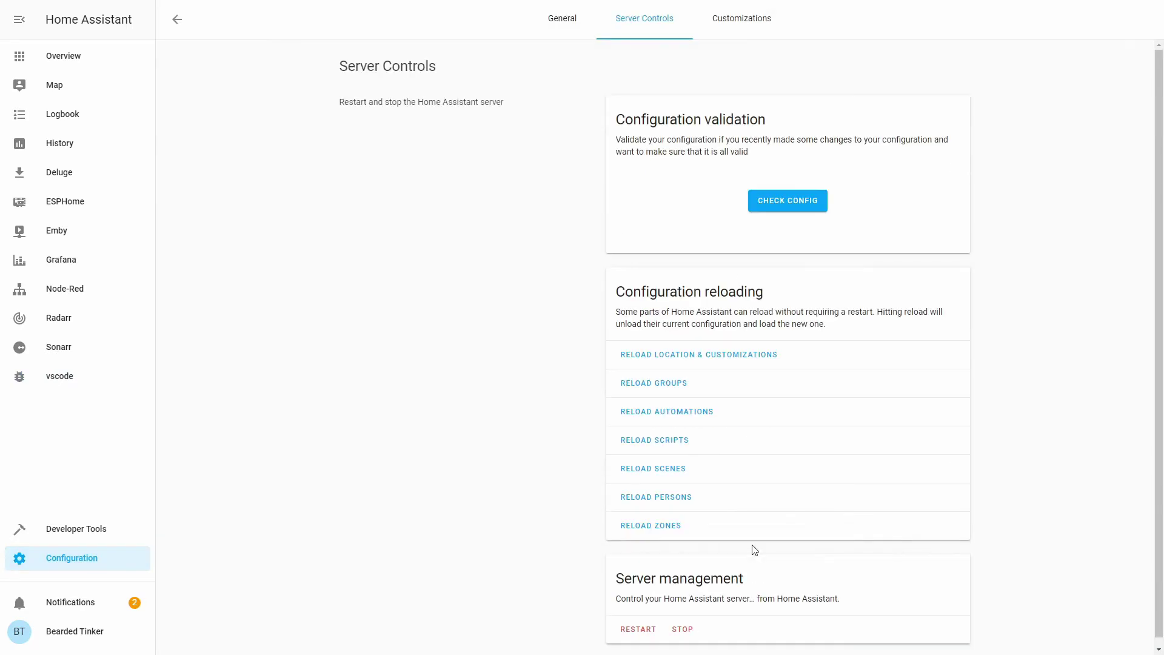
{"action": "left_click", "coordinate": [775, 195]}
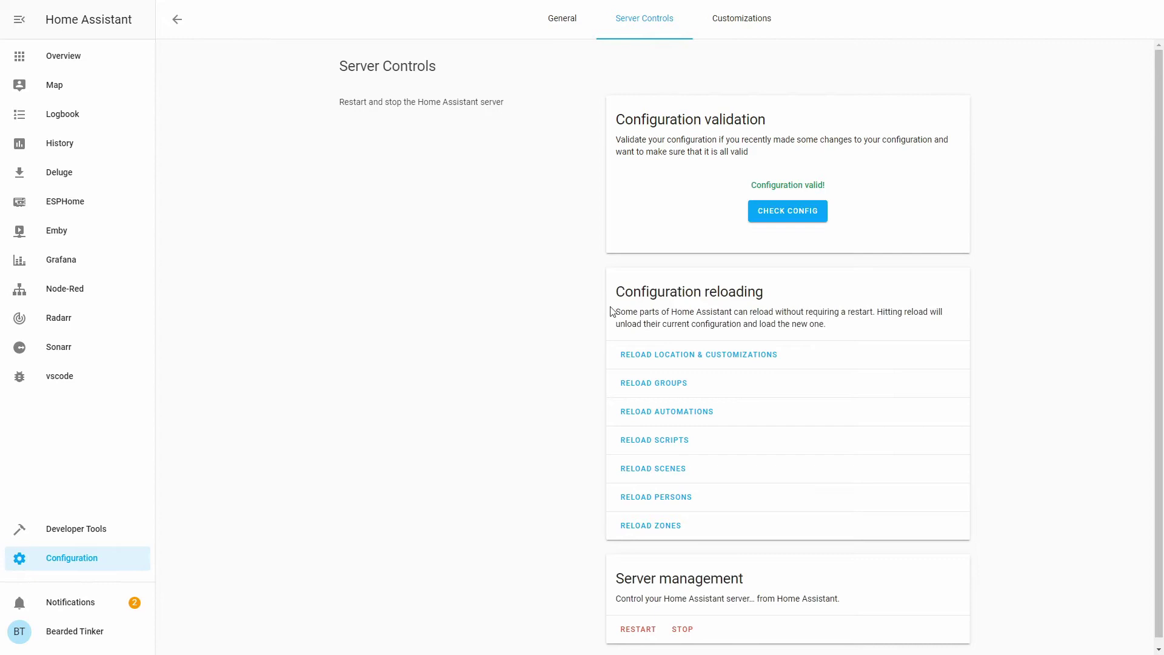
Step: Restart the Home Assistant server and confirm the restart
{"action": "scroll", "coordinate": [628, 461], "scroll_direction": "down", "scroll_amount": 1}
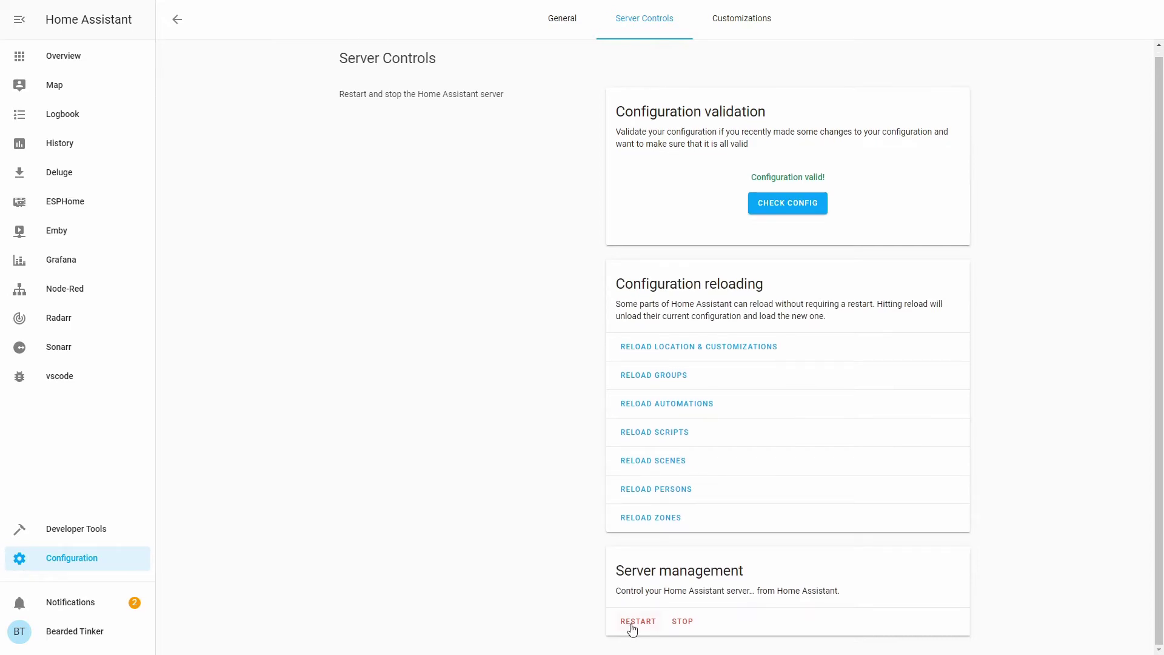
{"action": "left_click", "coordinate": [631, 629]}
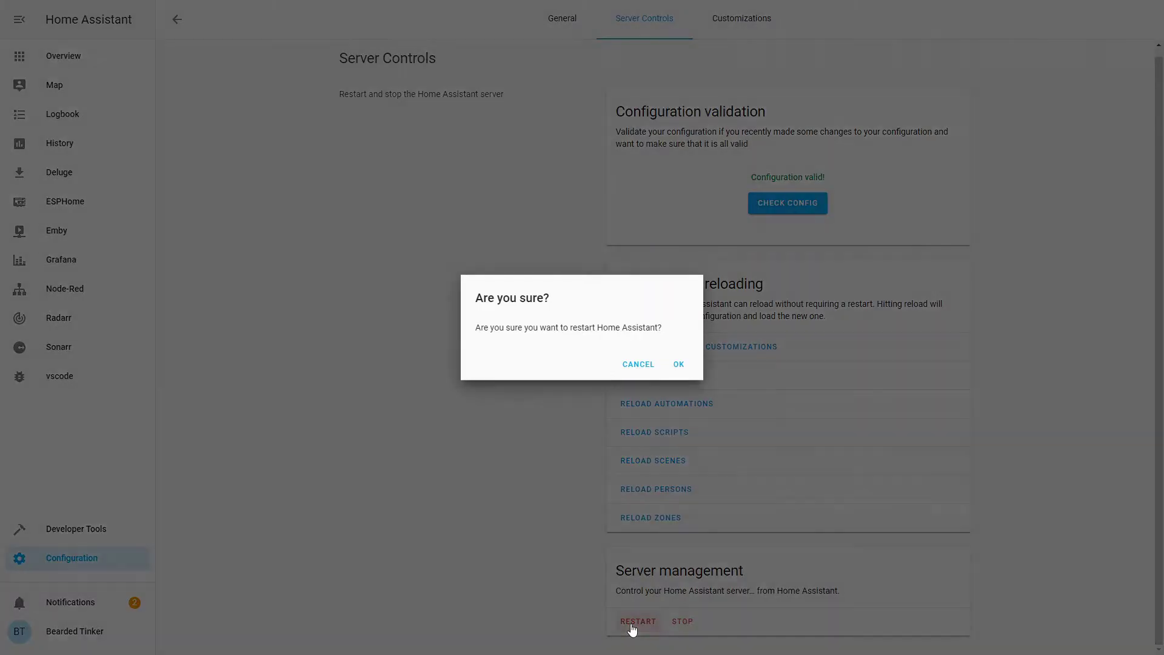
{"action": "left_click", "coordinate": [675, 370]}
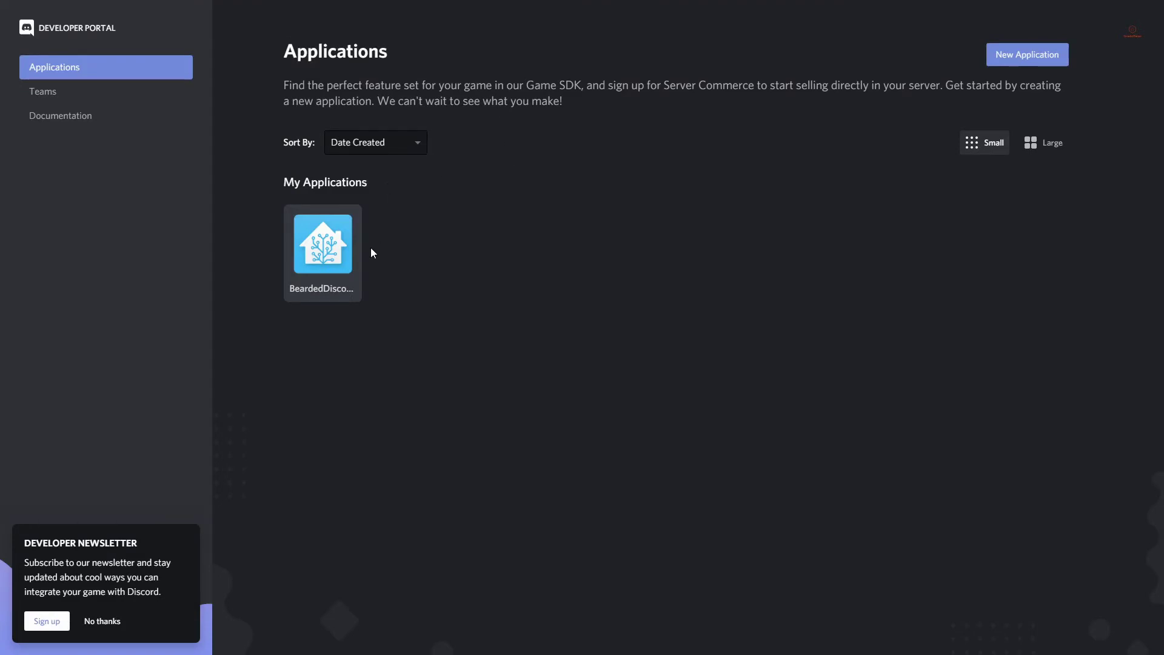
Step: Open BeardedDiscoBot's General Information page and copy its client ID
{"action": "left_click", "coordinate": [331, 244]}
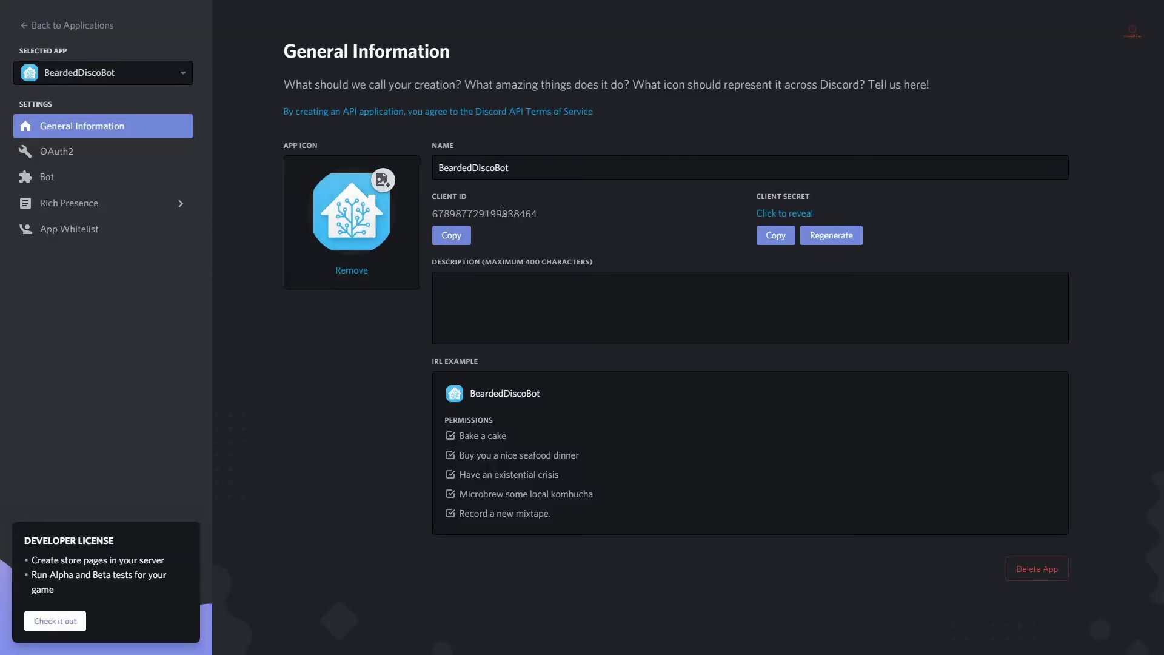
{"action": "left_click", "coordinate": [449, 238]}
Step: Put the bot's client ID into the OAuth2 authorize URL in the browser
{"action": "key", "text": "F11"}
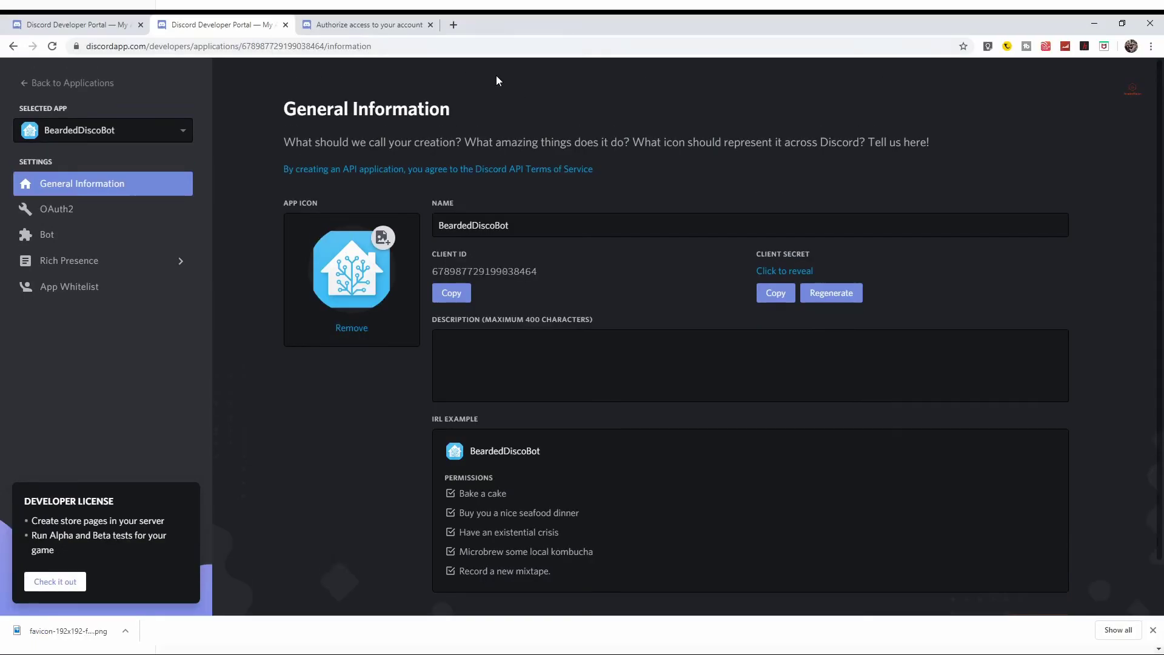
{"action": "left_click", "coordinate": [368, 24]}
{"action": "left_click", "coordinate": [190, 45]}
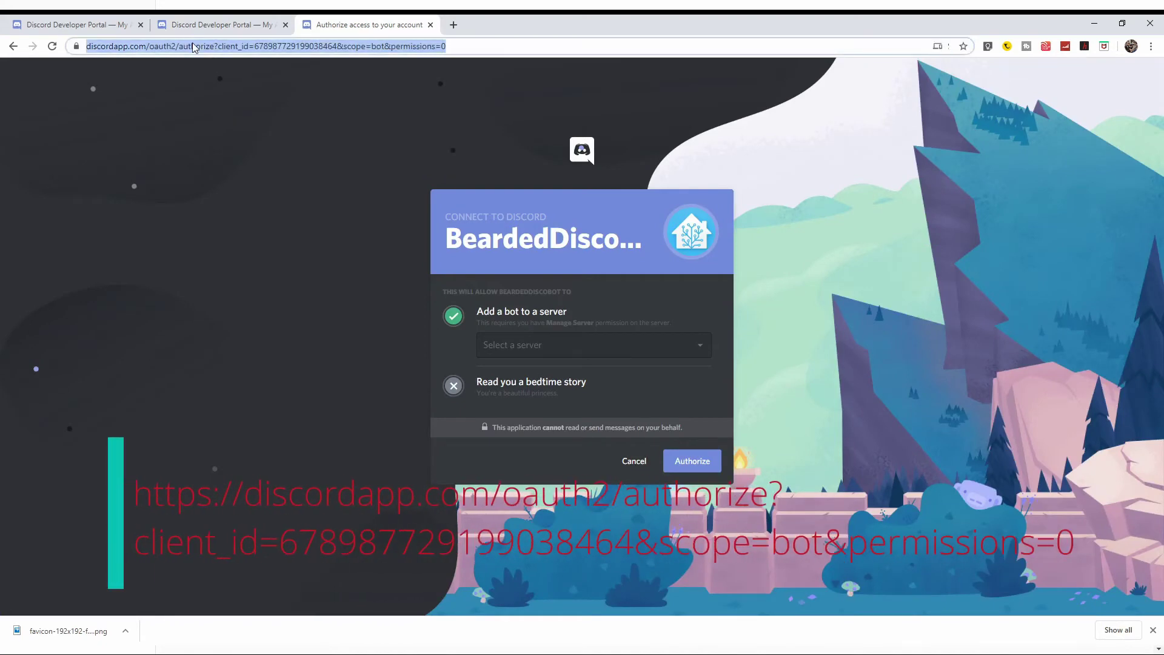
{"action": "left_click", "coordinate": [137, 46]}
{"action": "left_click_drag", "start_coordinate": [91, 46], "coordinate": [158, 47]}
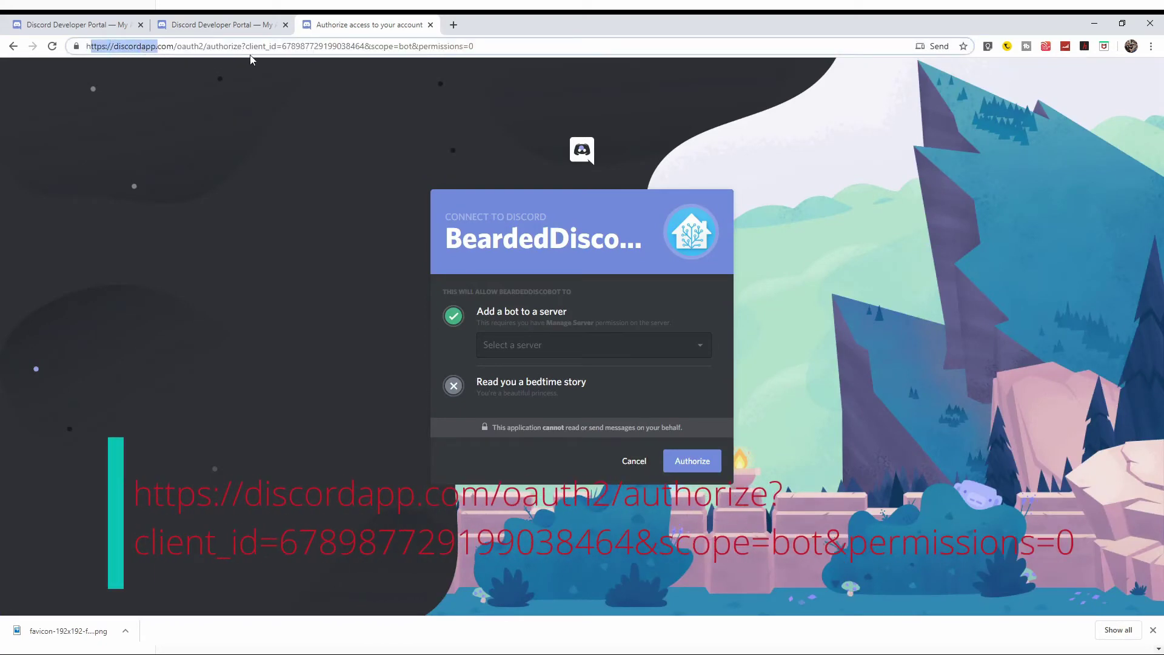
{"action": "double_click", "coordinate": [303, 47]}
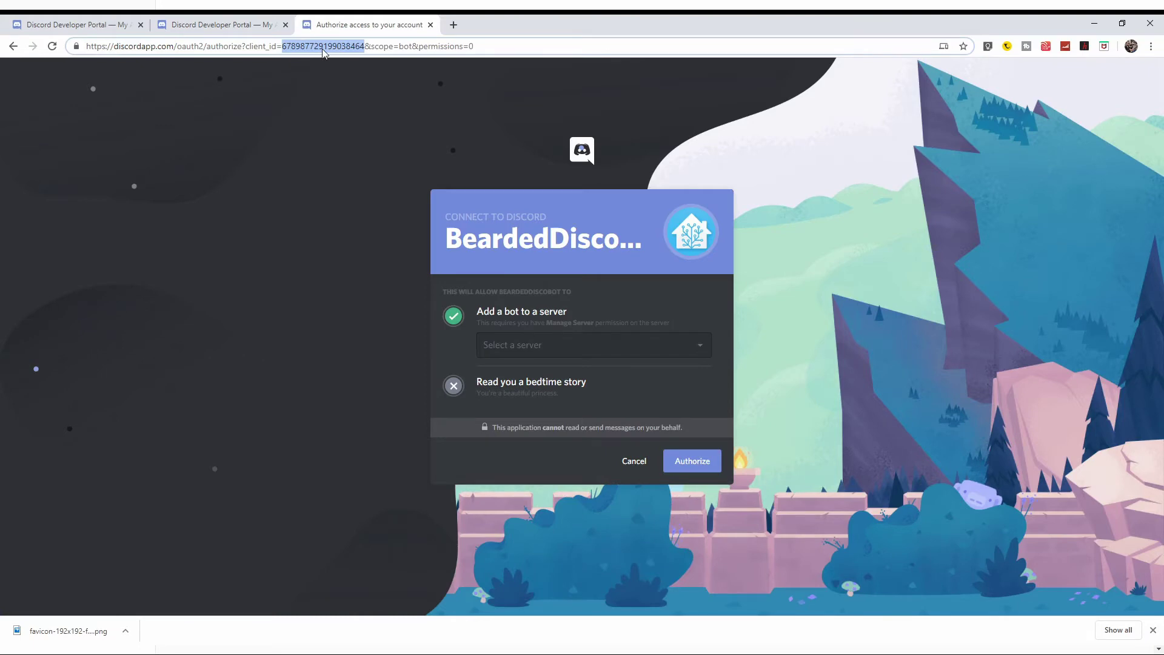
{"action": "key", "text": "F11"}
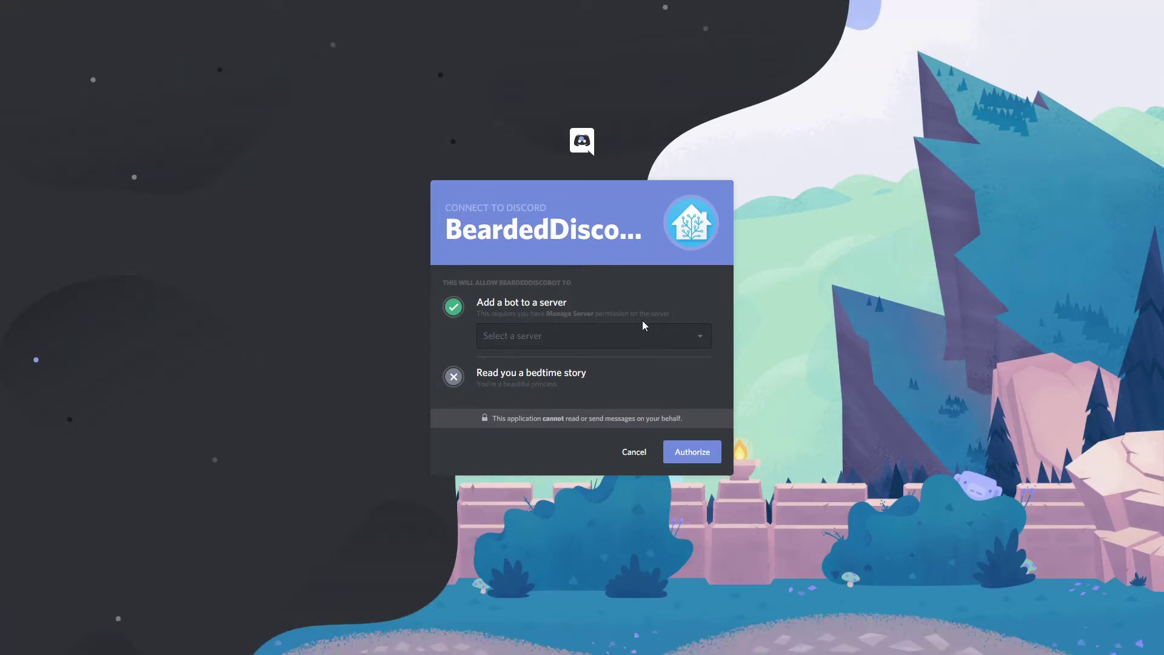
Step: Choose the Bearded Tinker server, authorize the bot and pass the robot check
{"action": "left_click", "coordinate": [647, 335]}
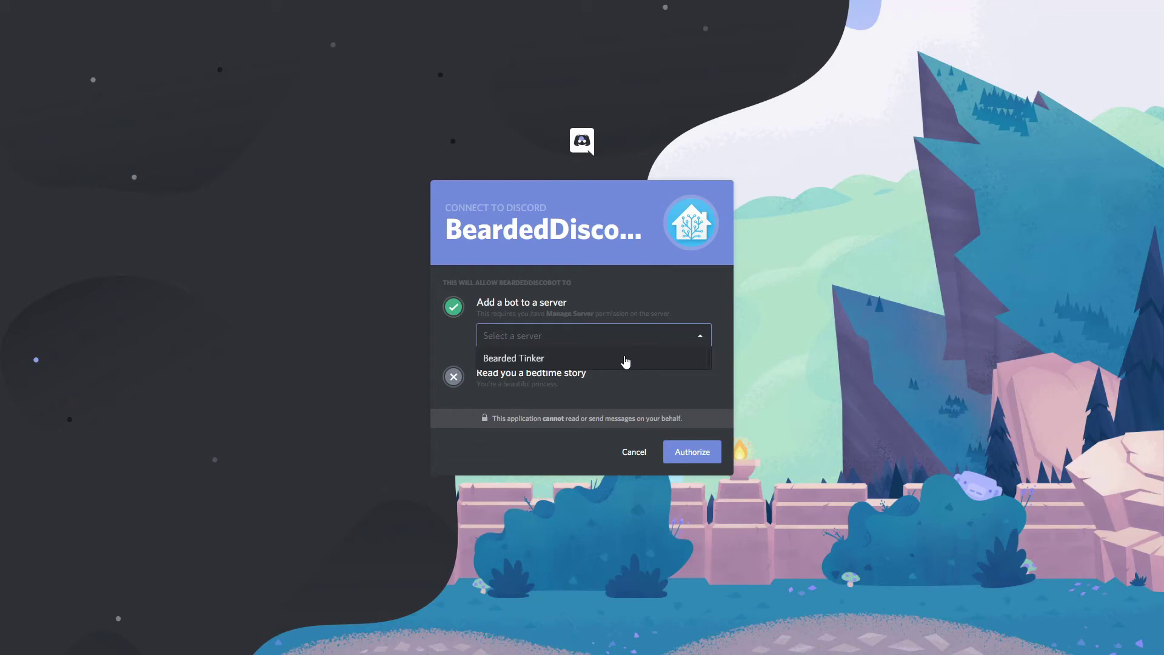
{"action": "left_click", "coordinate": [626, 360]}
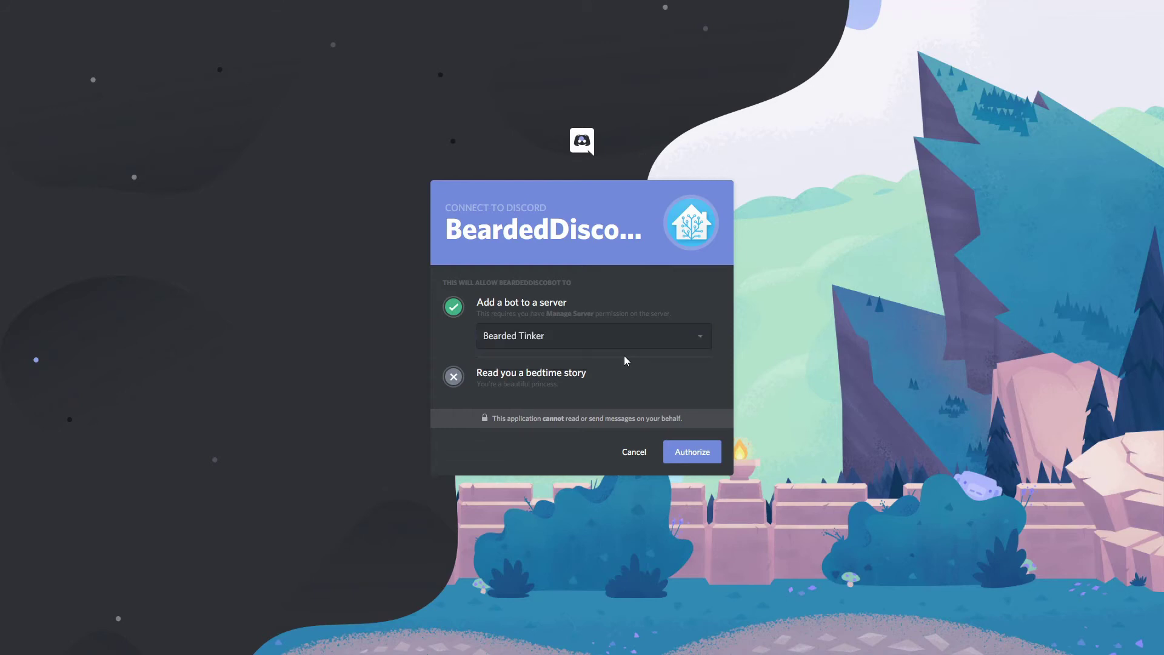
{"action": "left_click", "coordinate": [692, 454]}
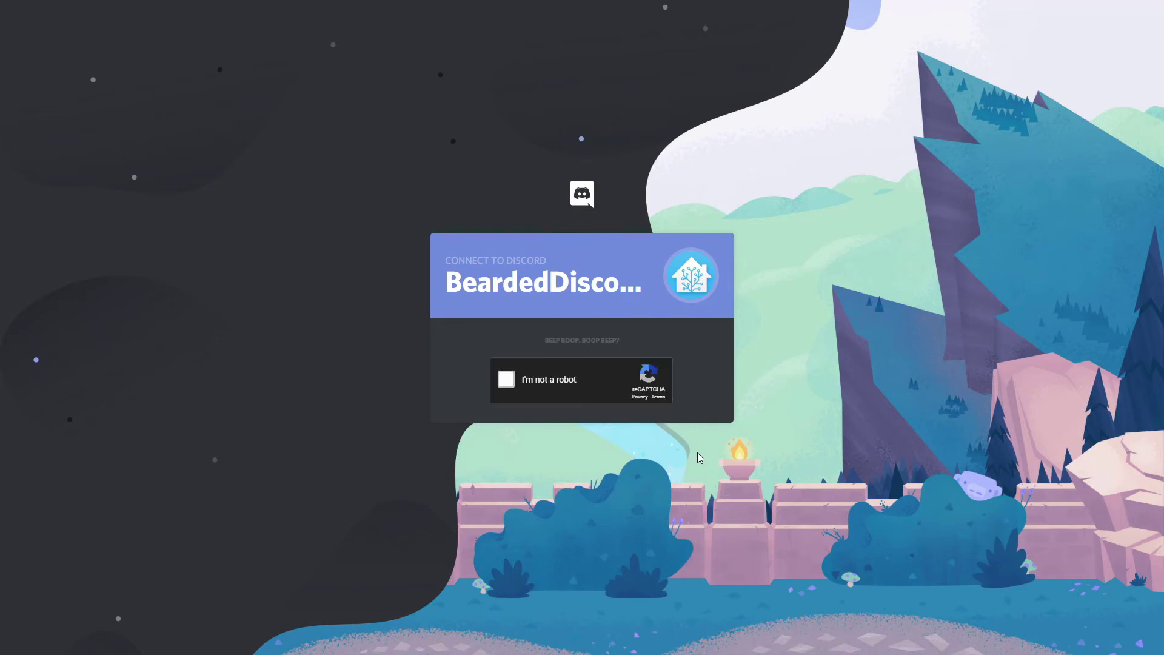
{"action": "left_click", "coordinate": [508, 380]}
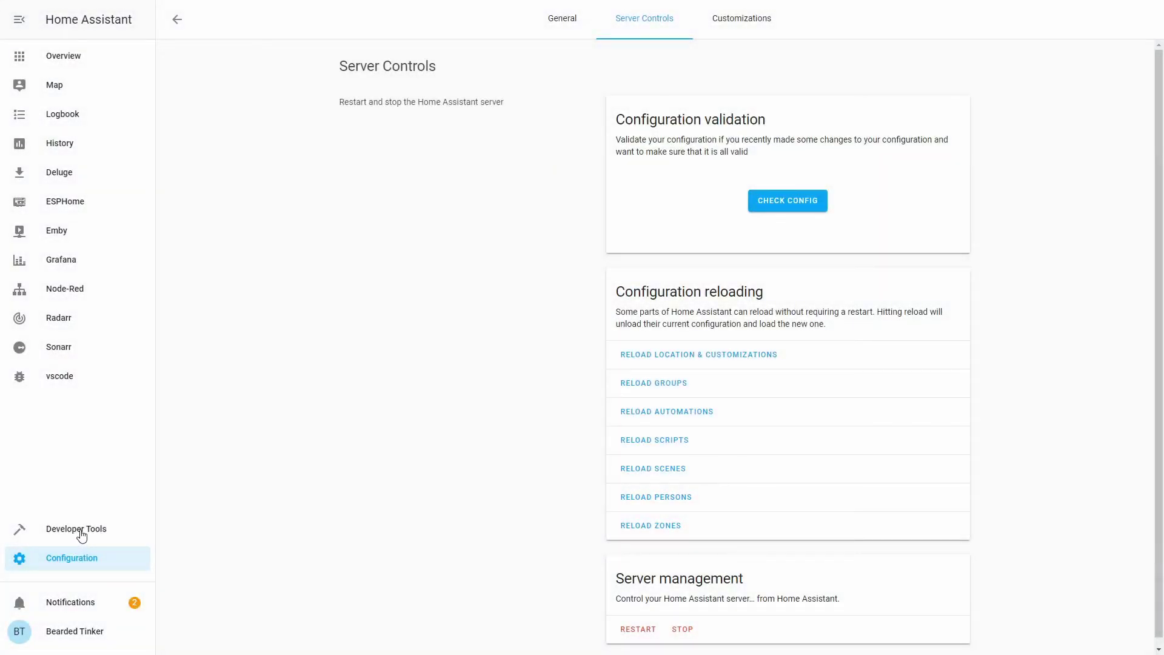
Step: Select notify.discord in Developer Tools by filtering services with 'dis', then switch to Discord
{"action": "left_click", "coordinate": [82, 533]}
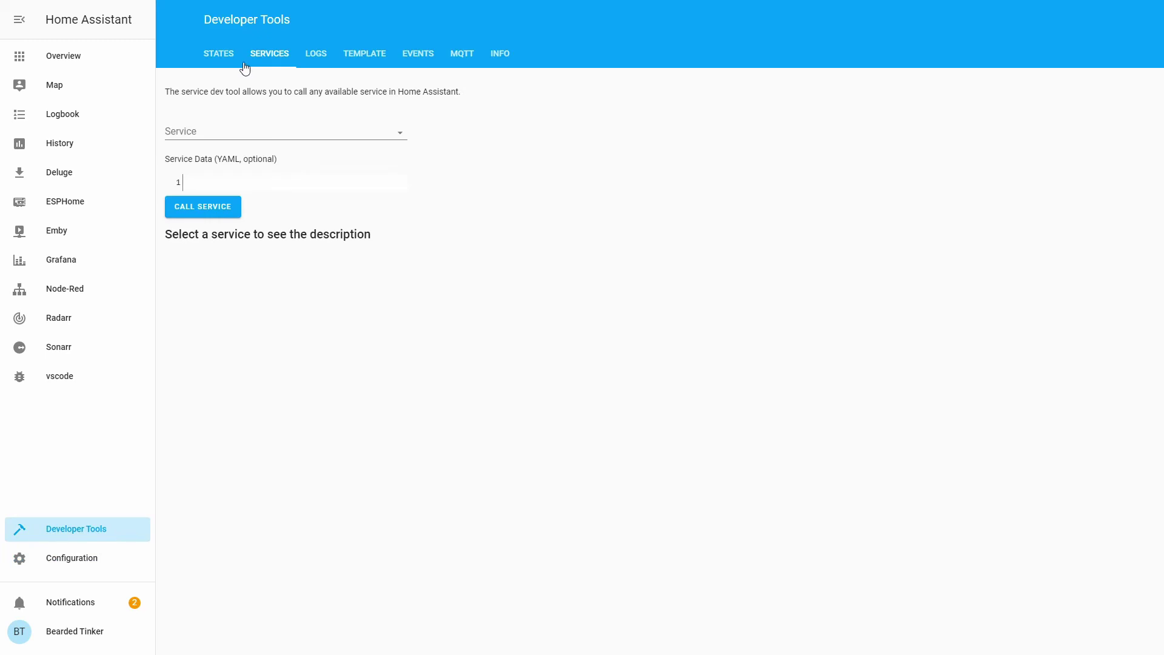
{"action": "left_click", "coordinate": [288, 132]}
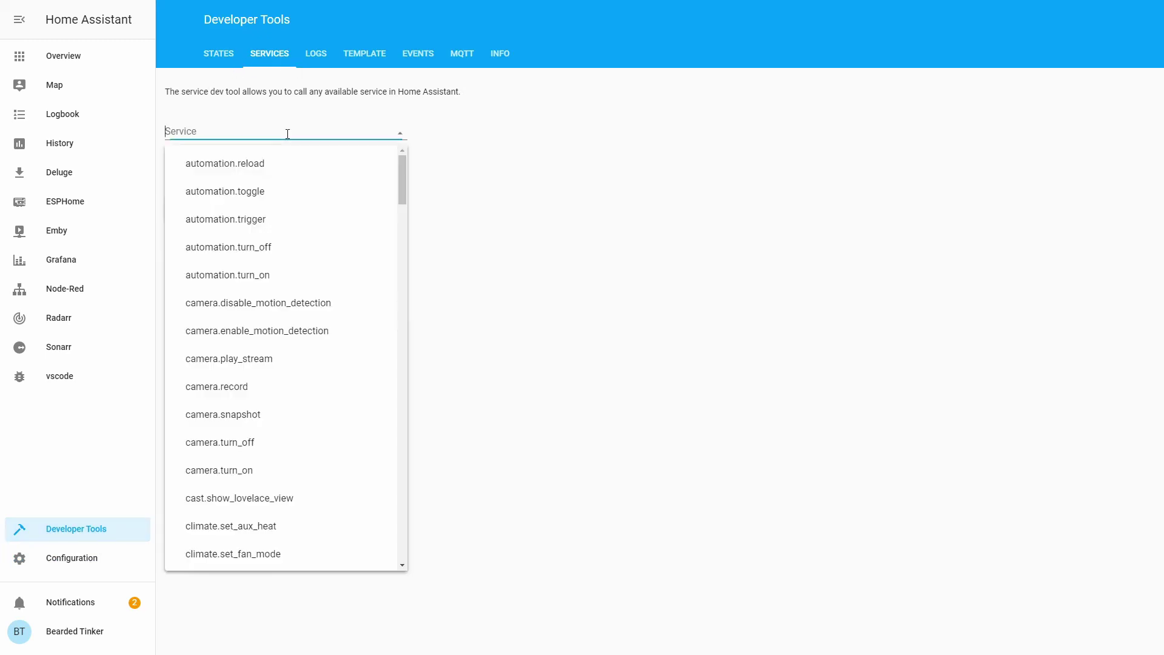
{"action": "type", "text": "dis"}
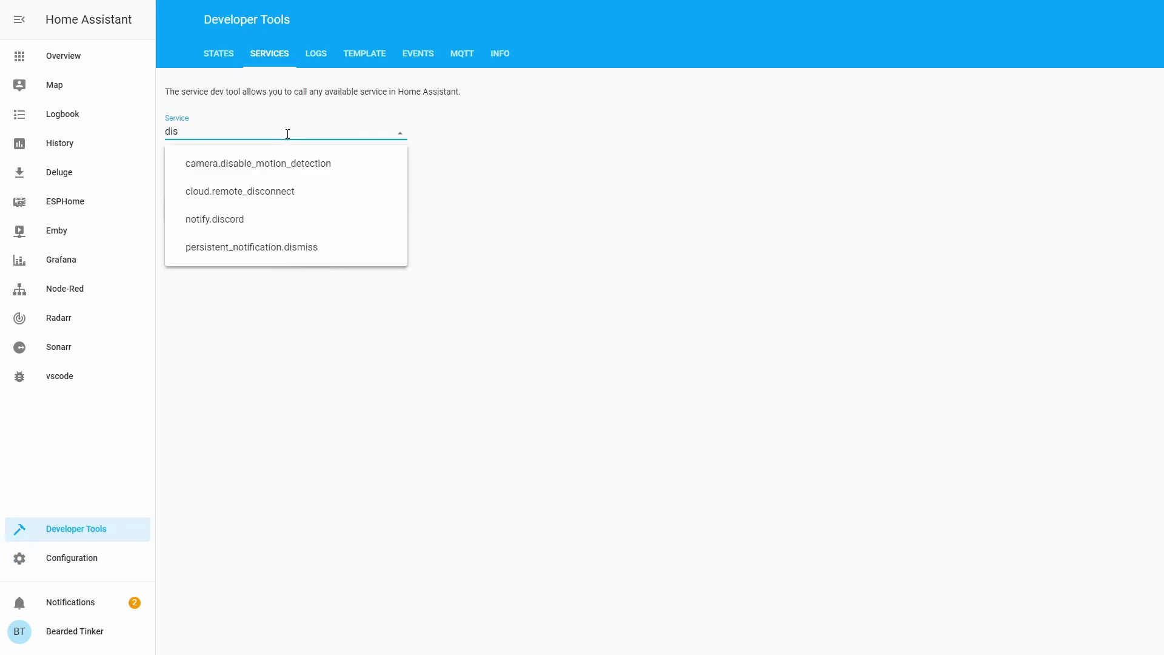
{"action": "key", "text": "Down"}
{"action": "key", "text": "Down"}
{"action": "key", "text": "Down"}
{"action": "key", "text": "Return"}
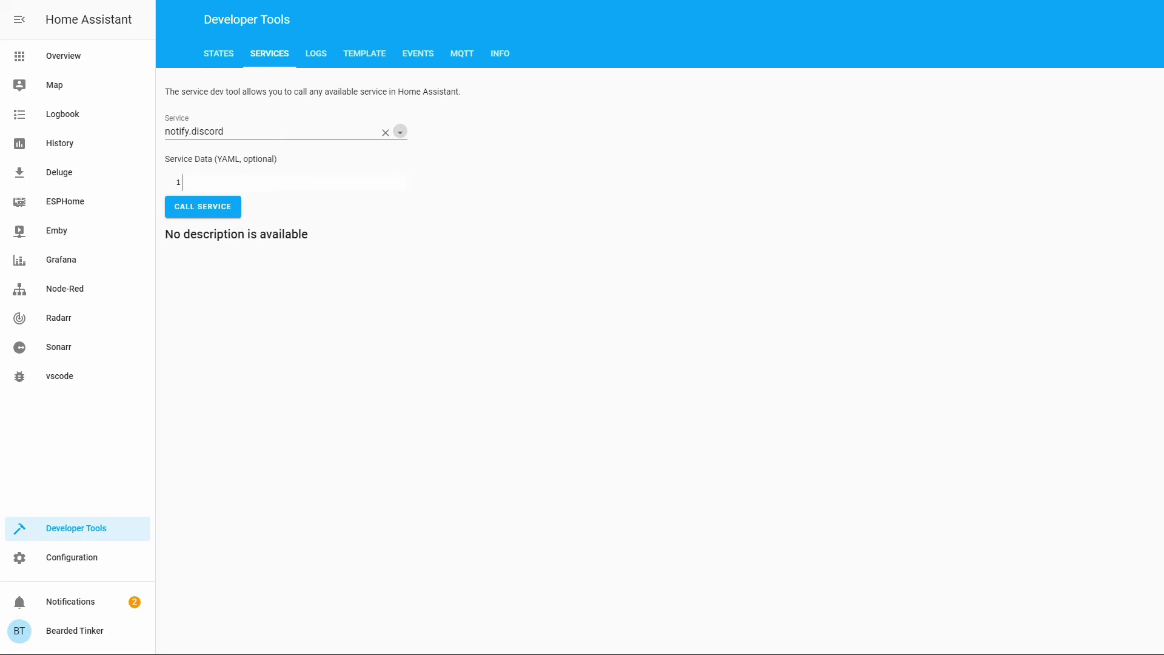
{"action": "key", "text": "alt+Tab"}
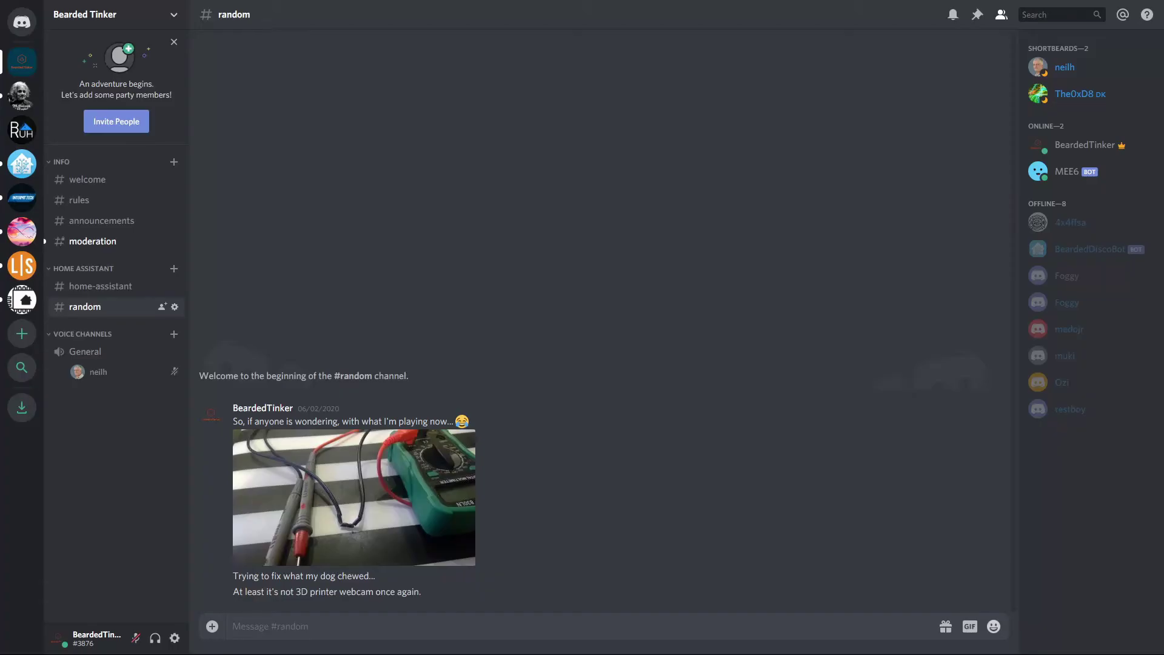
Step: Copy the #random channel's ID in Discord to the clipboard
{"action": "right_click", "coordinate": [100, 307]}
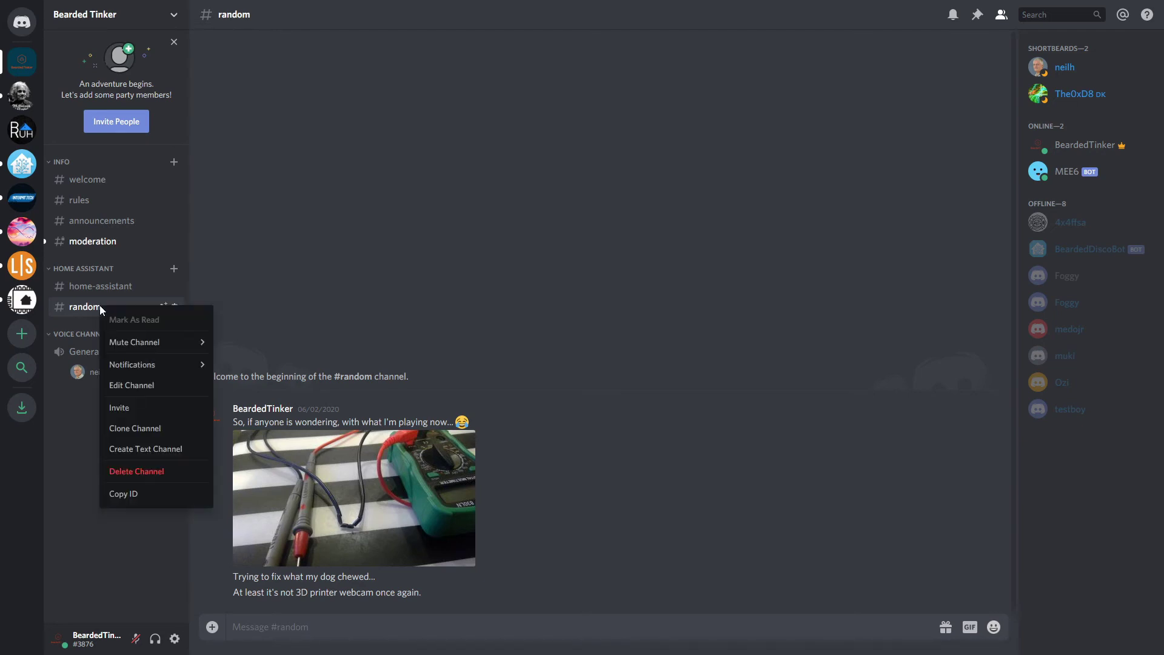
{"action": "left_click", "coordinate": [123, 495]}
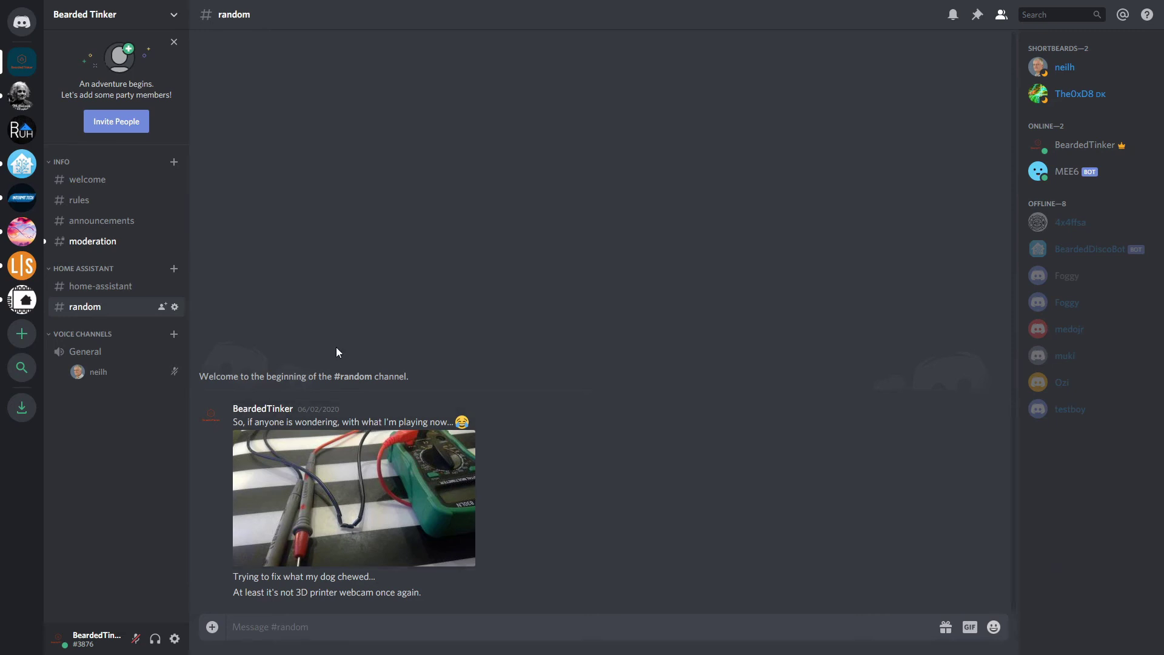
{"action": "right_click", "coordinate": [130, 314]}
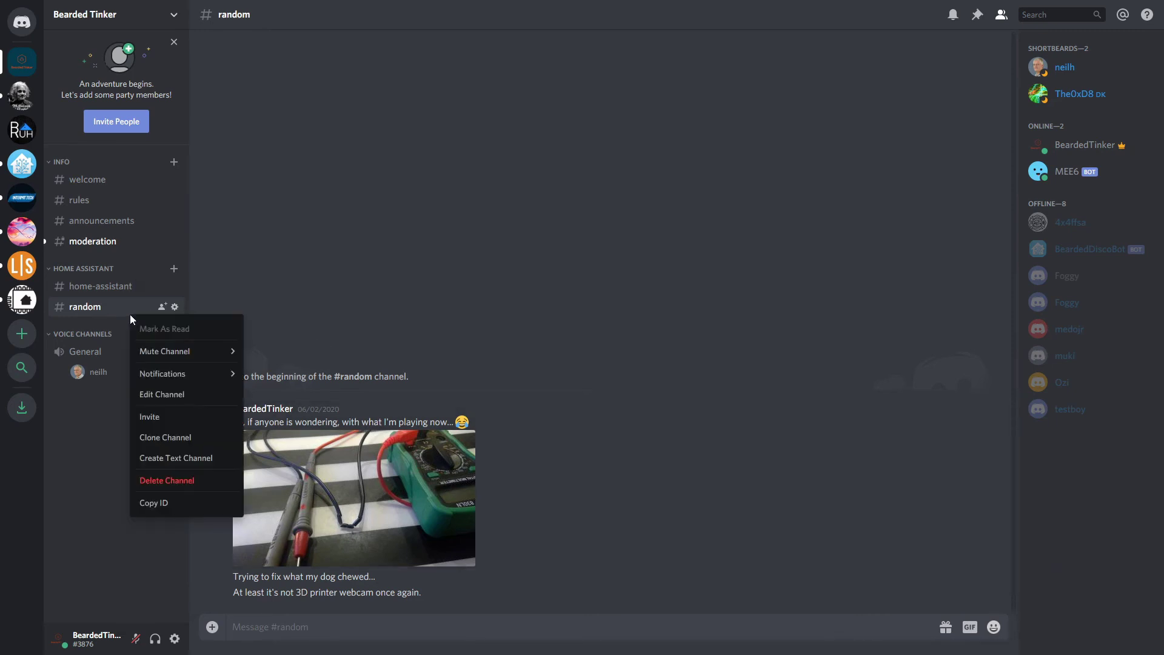
{"action": "left_click", "coordinate": [336, 321]}
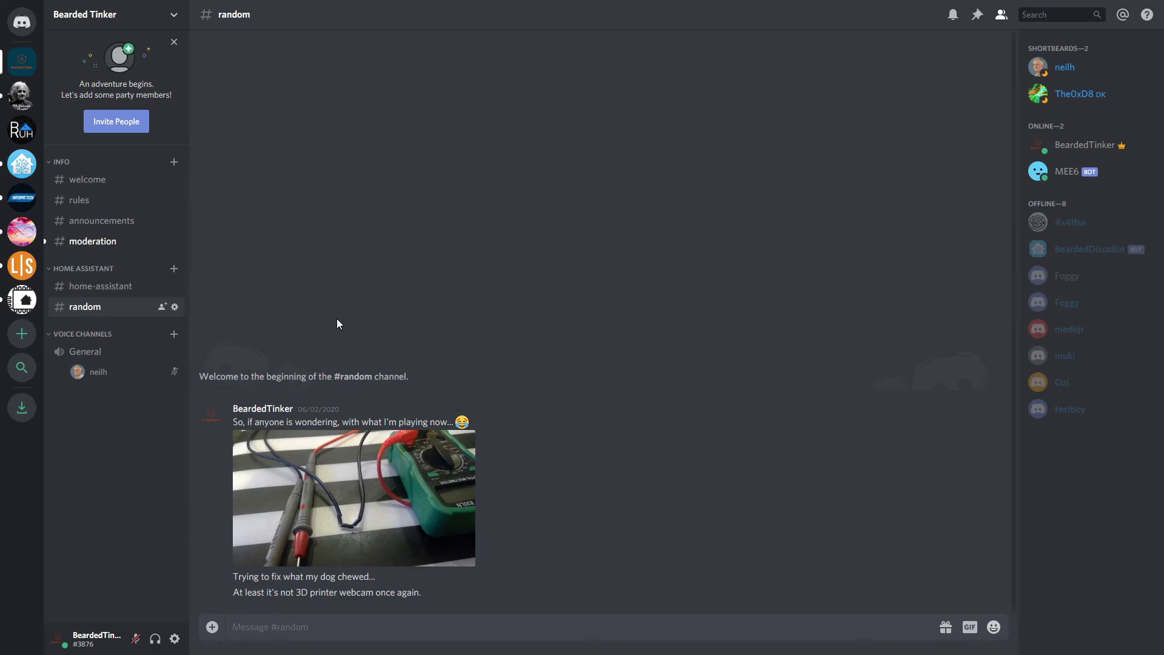
{"action": "left_click", "coordinate": [174, 638]}
{"action": "left_click", "coordinate": [308, 344]}
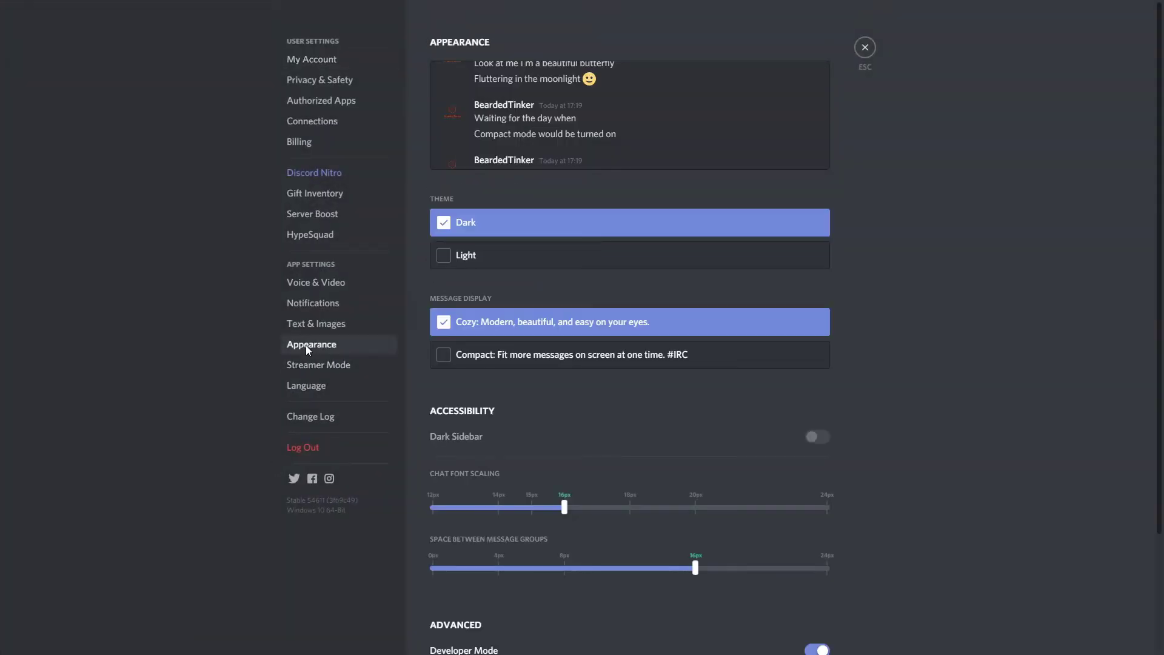
{"action": "scroll", "coordinate": [644, 417], "scroll_direction": "down", "scroll_amount": 3}
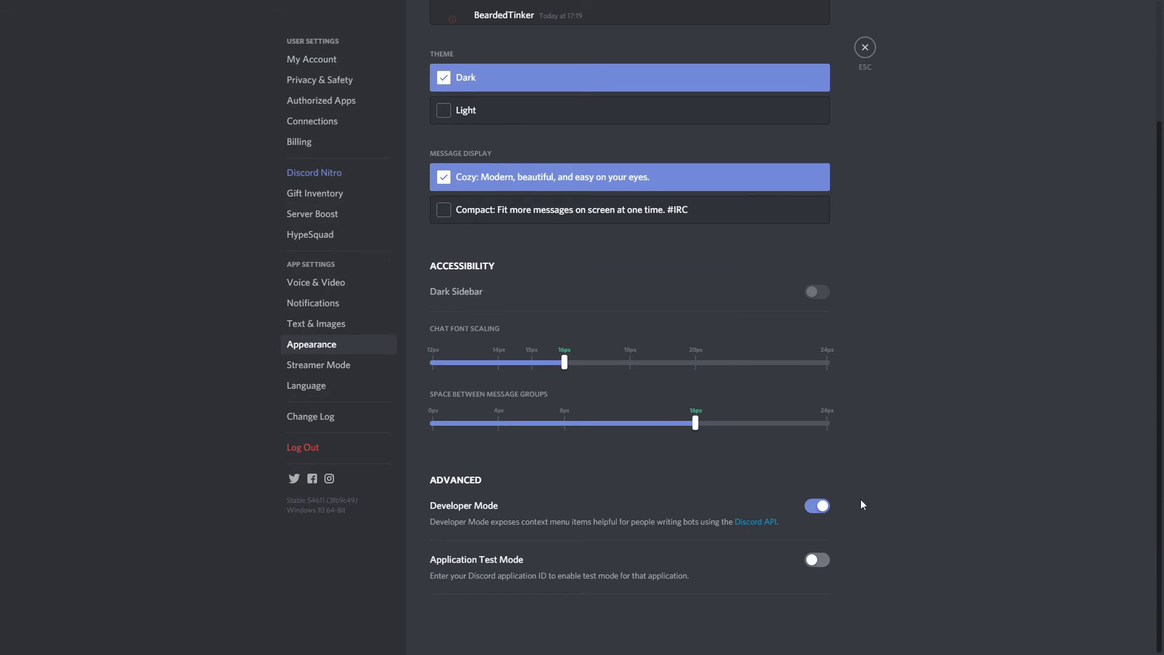
{"action": "left_click", "coordinate": [814, 510]}
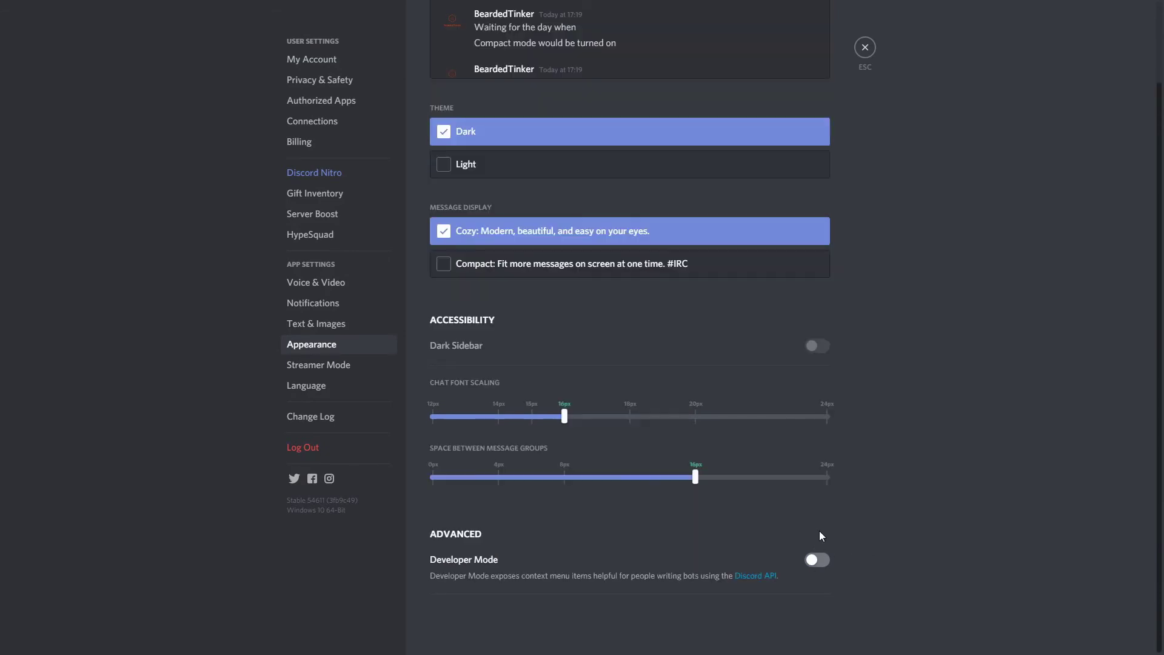
{"action": "left_click", "coordinate": [813, 563]}
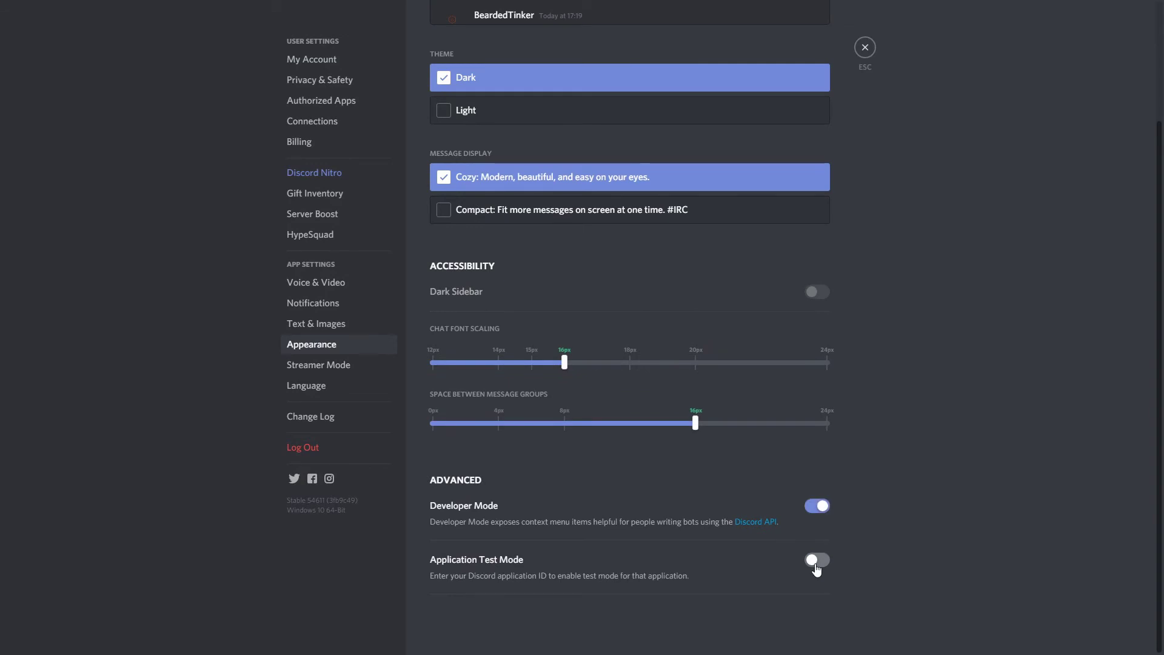
{"action": "left_click", "coordinate": [865, 48]}
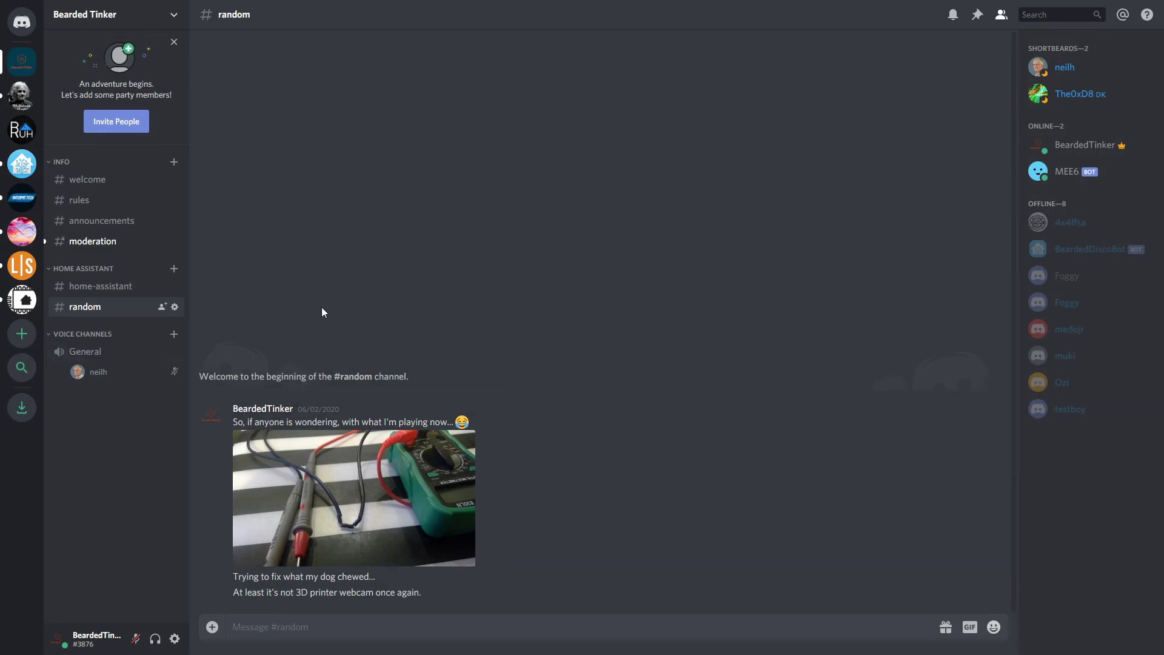
{"action": "right_click", "coordinate": [102, 218]}
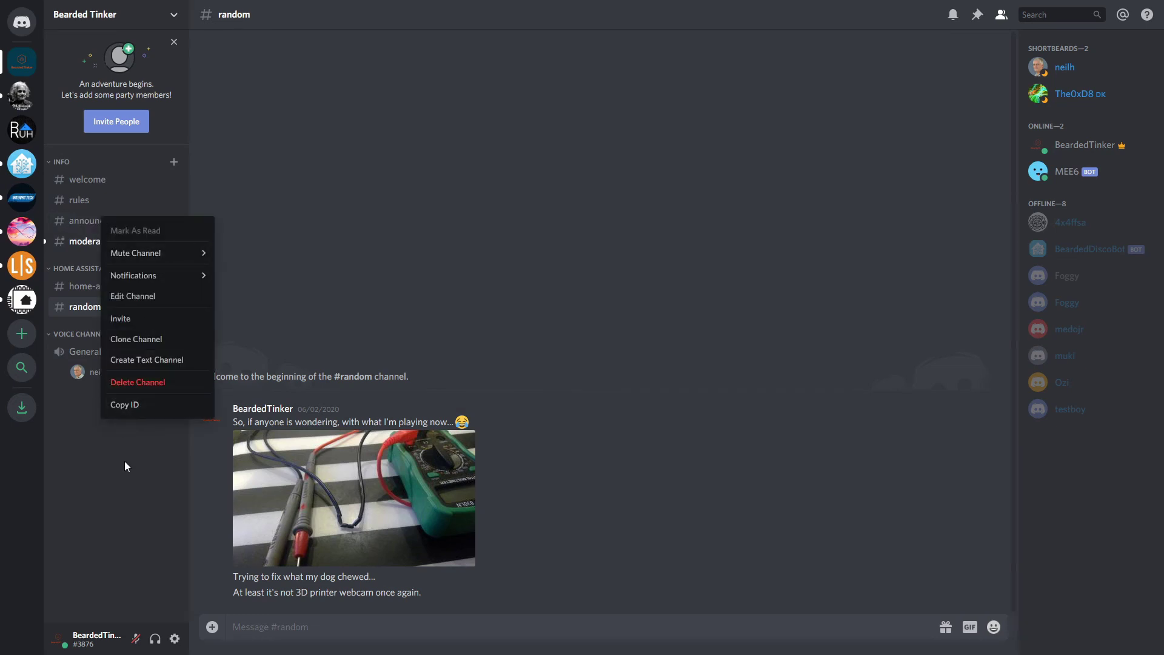
{"action": "left_click", "coordinate": [486, 247]}
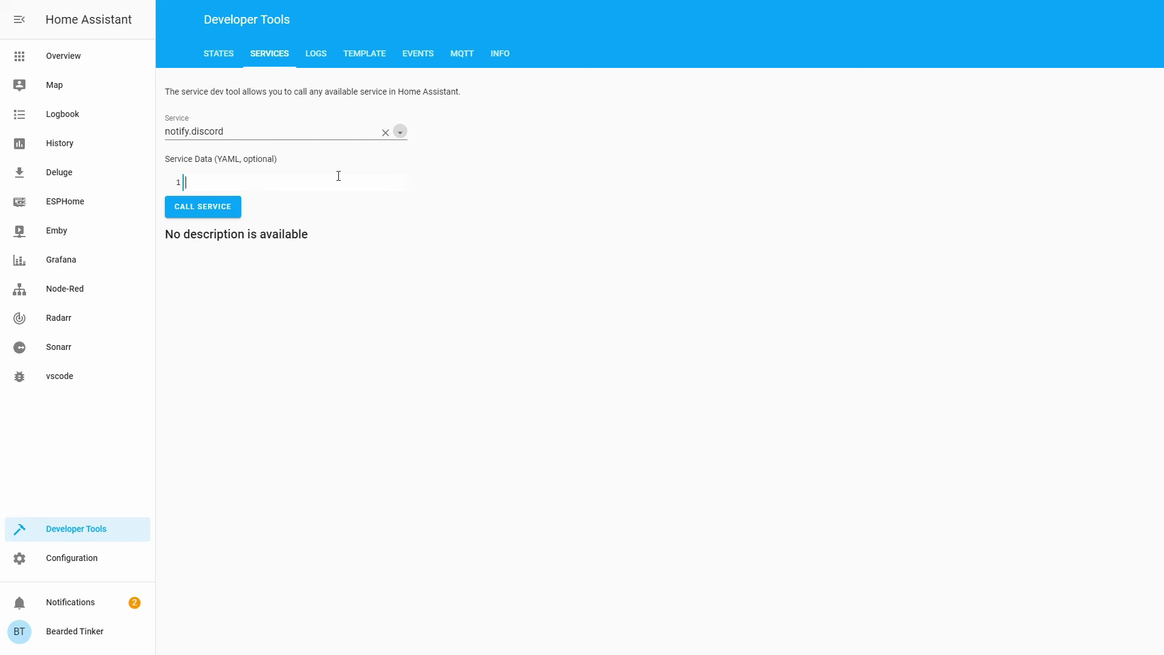
Step: Enter message: "We are recording Home Assistant How to - Discord" in the service data
{"action": "type", "text": "message: \"We"}
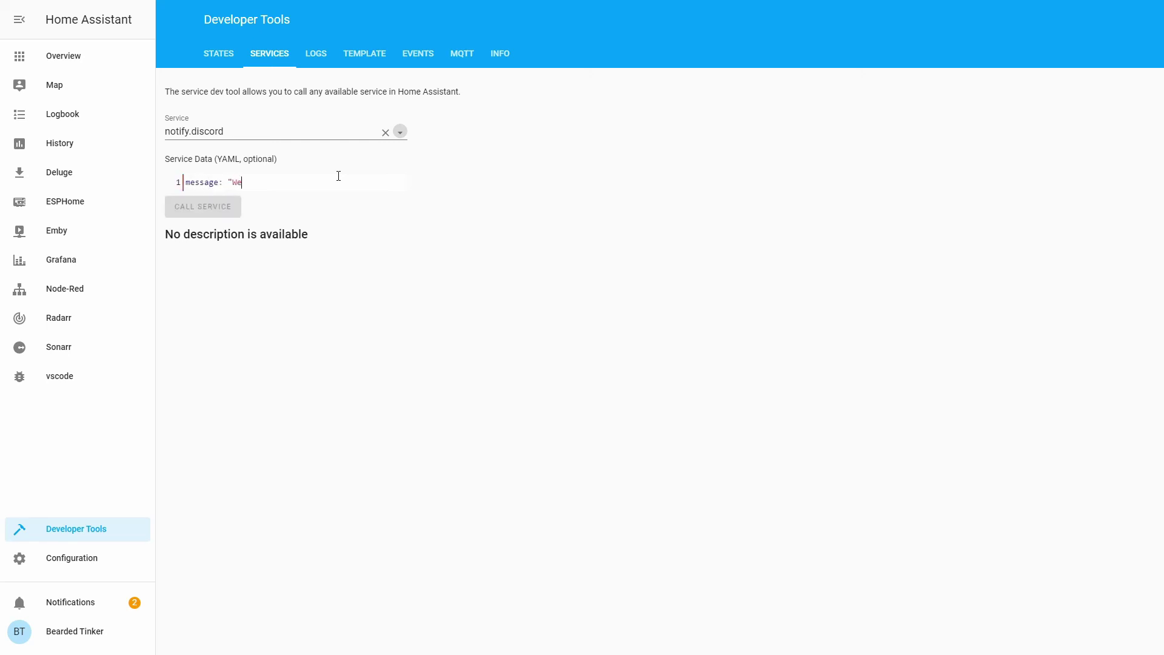
{"action": "type", "text": " are recording How"}
{"action": "key", "text": "BackSpace"}
{"action": "type", "text": "me Assistant How to"}
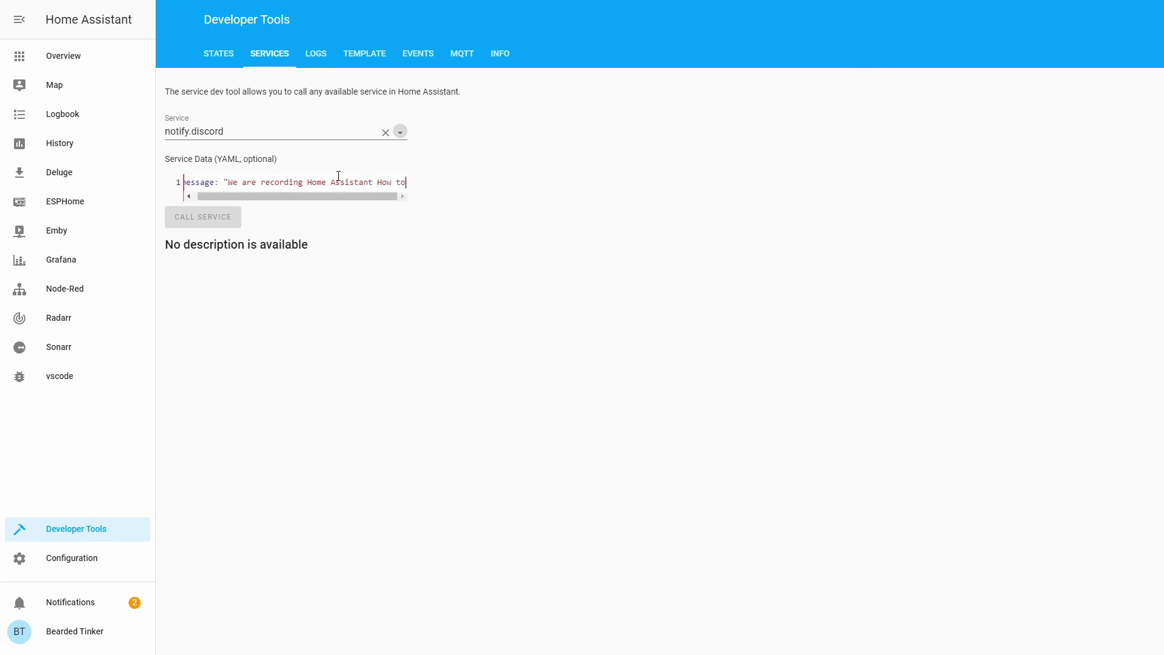
{"action": "type", "text": " - Discord\""}
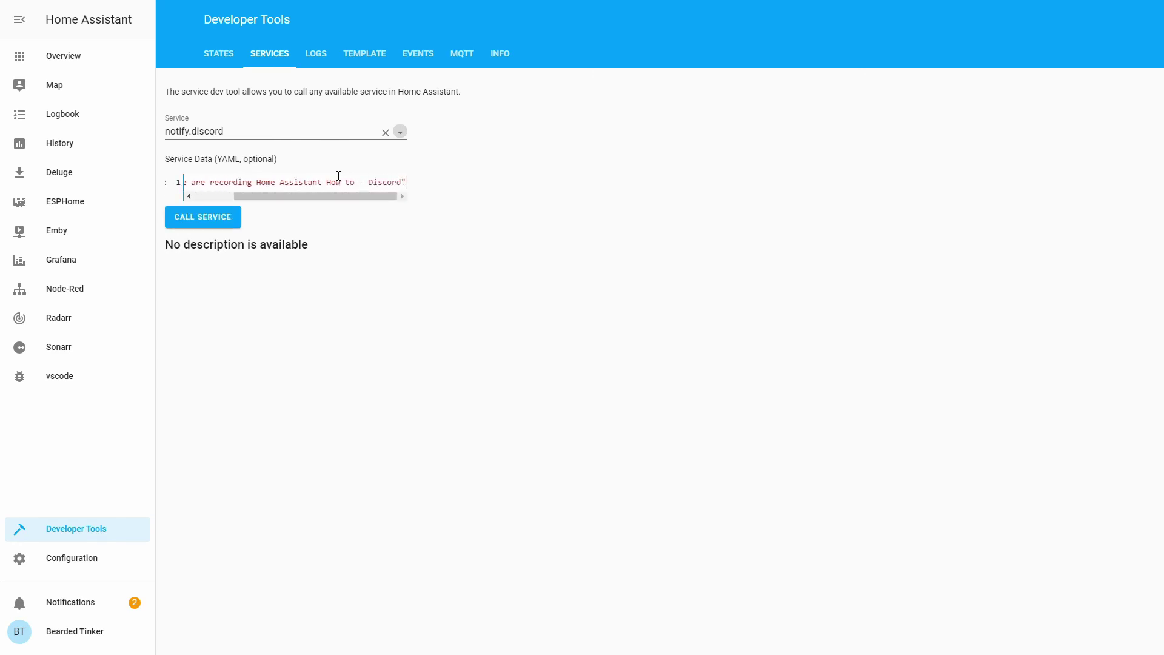
{"action": "key", "text": "Return"}
Step: Add target: ["<channel ID>"] with the pasted #random channel ID, correcting the 'targer' typo
{"action": "type", "text": "t"}
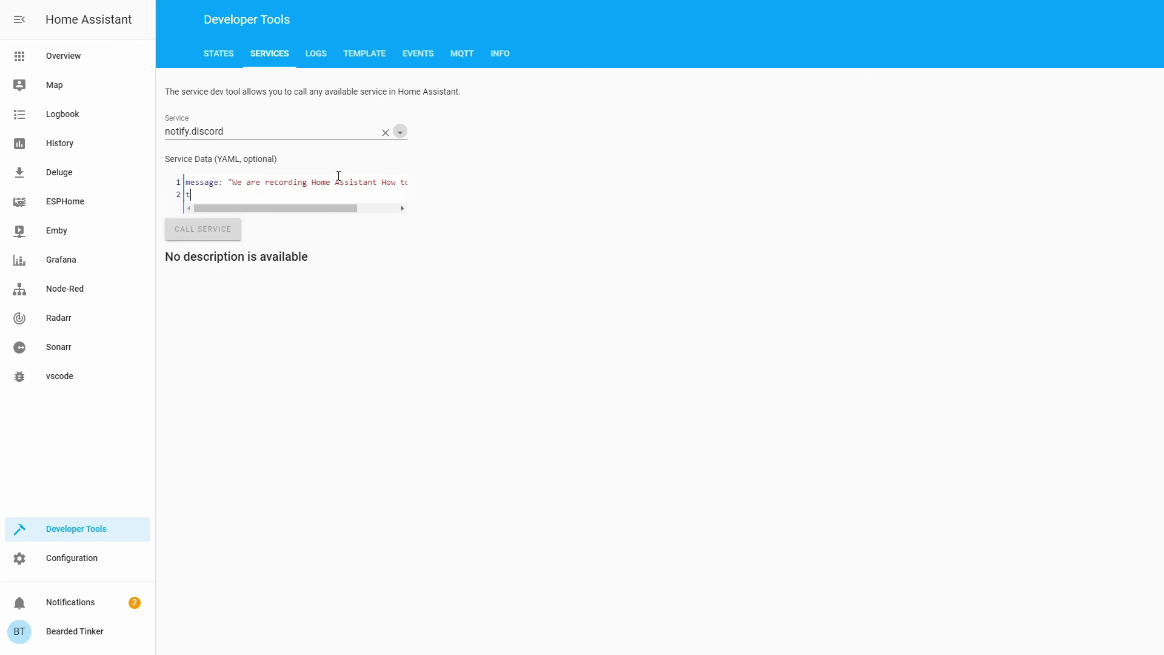
{"action": "type", "text": "arger:"}
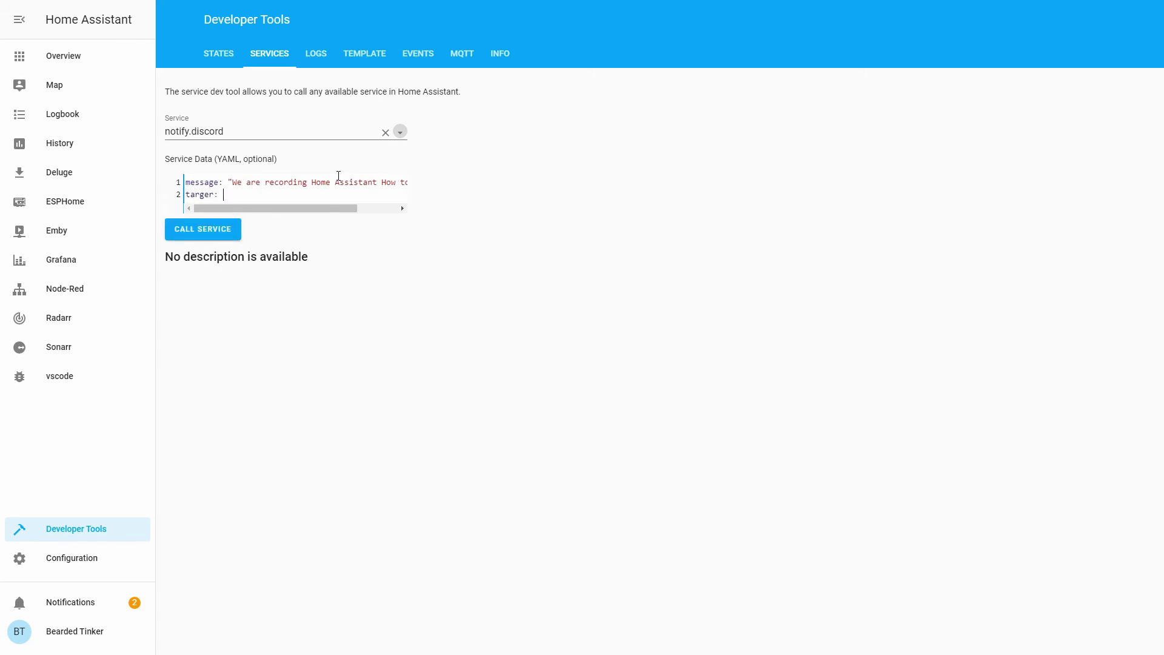
{"action": "type", "text": "["}
{"action": "key", "text": "ctrl+v"}
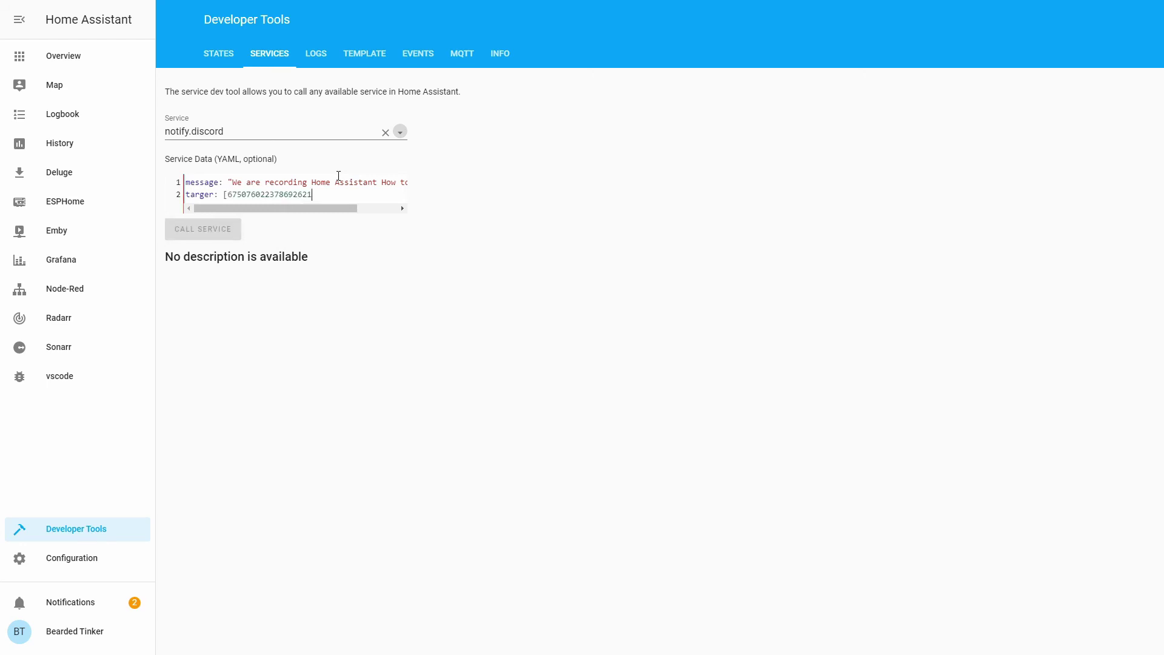
{"action": "type", "text": "]"}
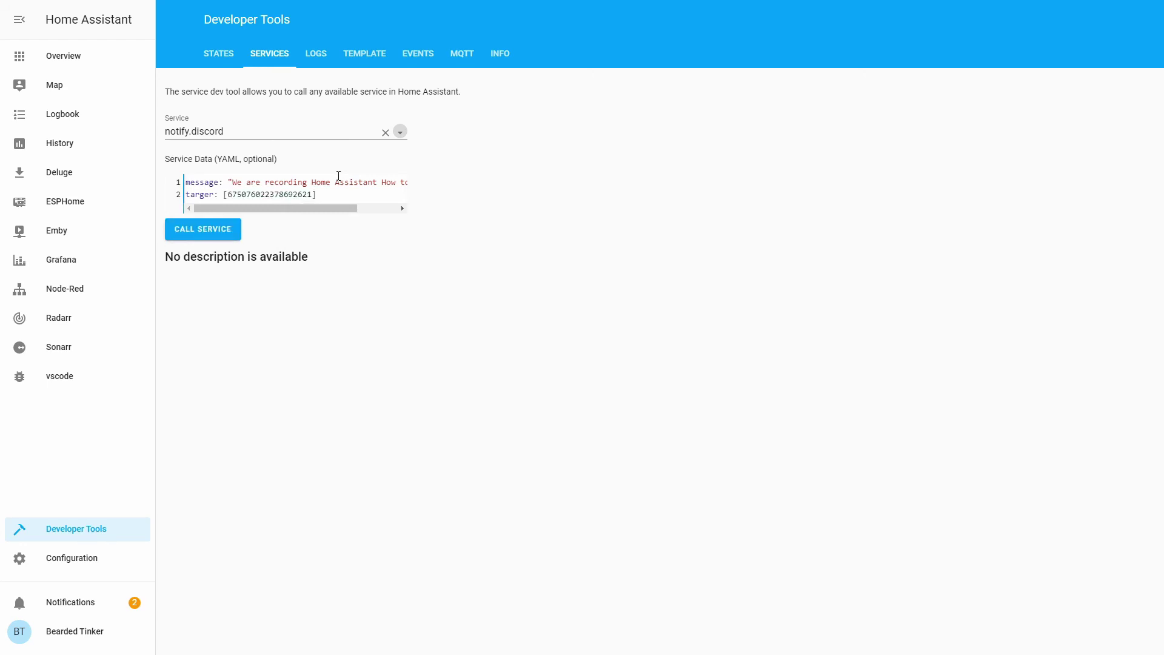
{"action": "left_click", "coordinate": [209, 194]}
{"action": "key", "text": "Delete"}
{"action": "type", "text": "t"}
{"action": "type", "text": "\""}
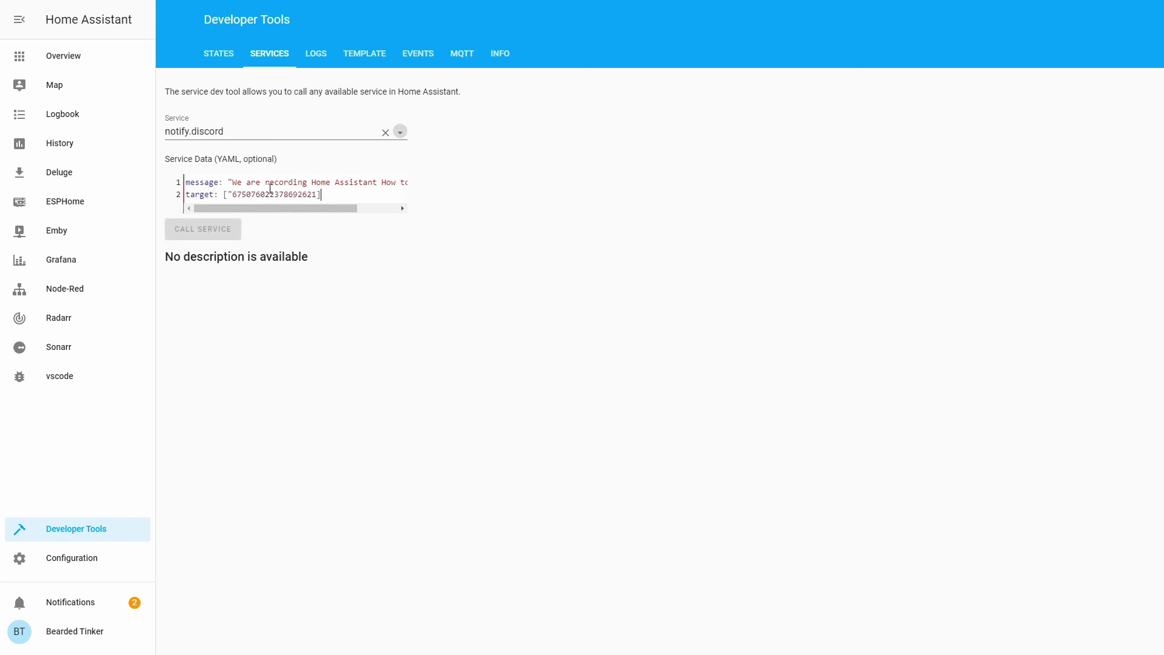
{"action": "key", "text": "End"}
{"action": "key", "text": "Left"}
{"action": "type", "text": "\""}
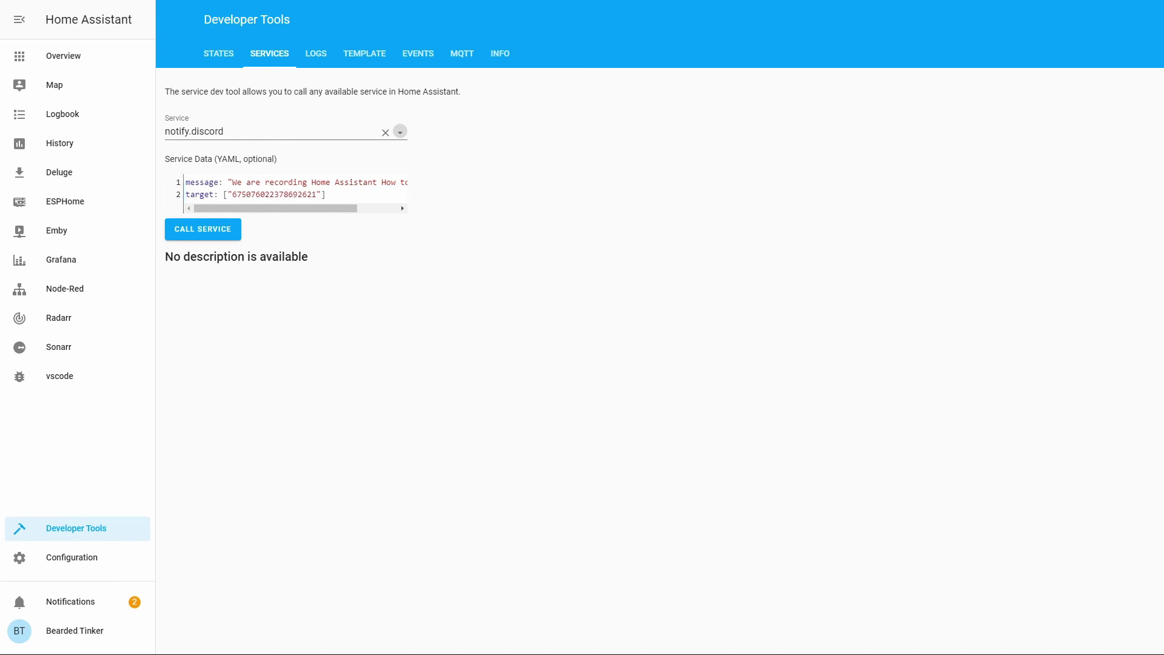
Step: Call the notify.discord service to post the message in Discord's #random channel
{"action": "left_click", "coordinate": [217, 236]}
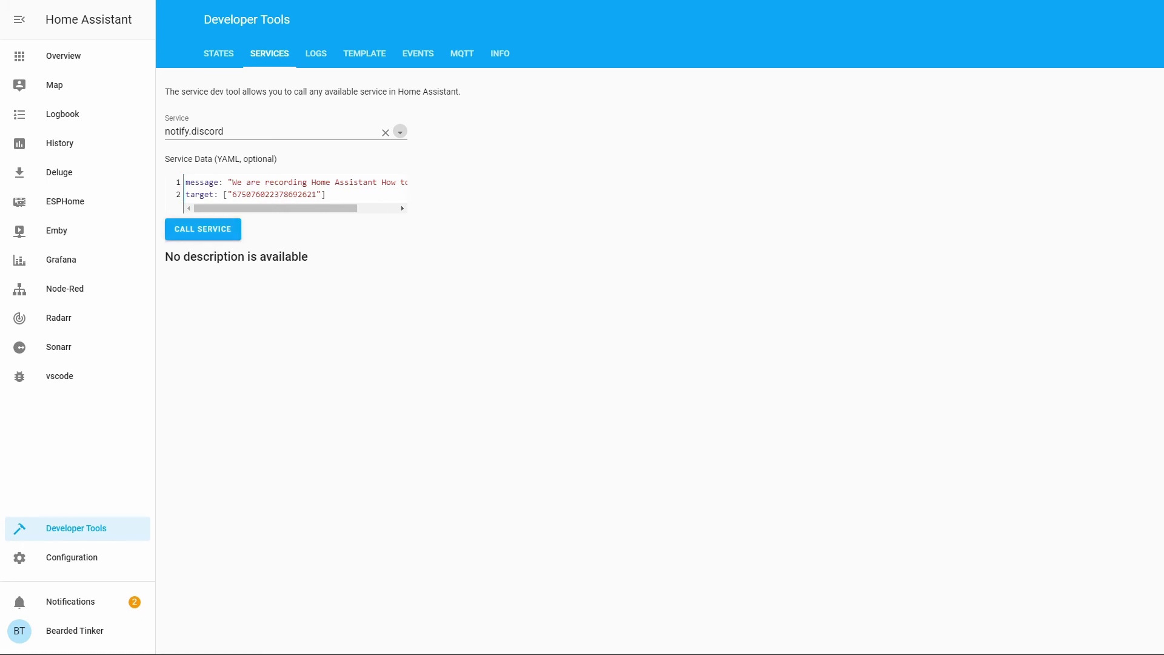